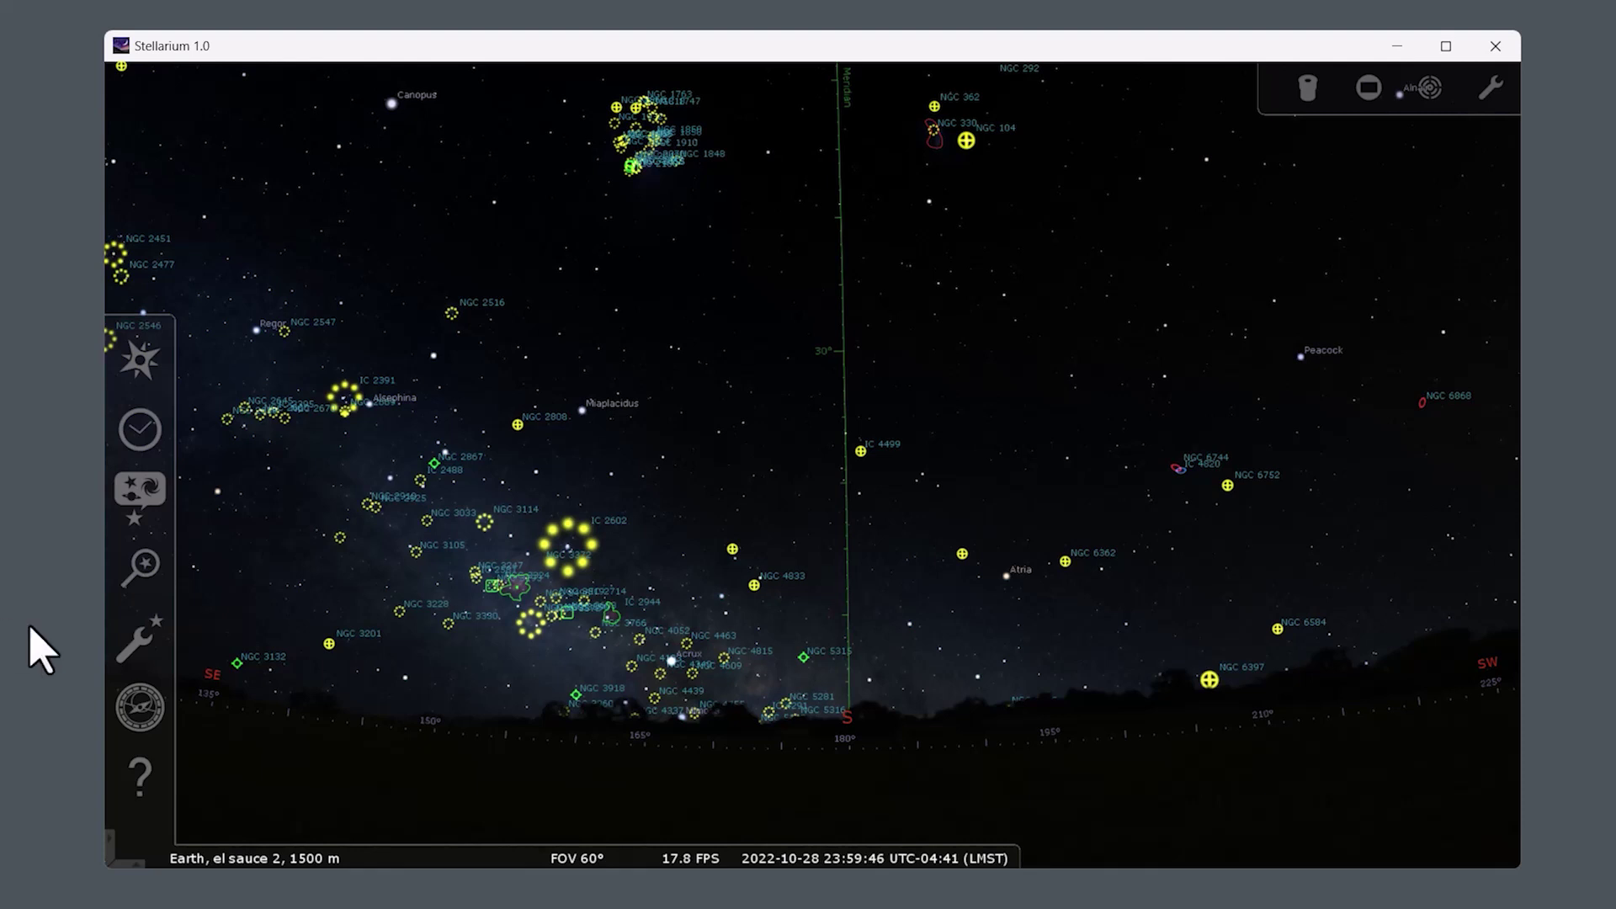
Search for 'ngc 918' and centre the view on the galaxy NGC 918 in Aries.
click(150, 569)
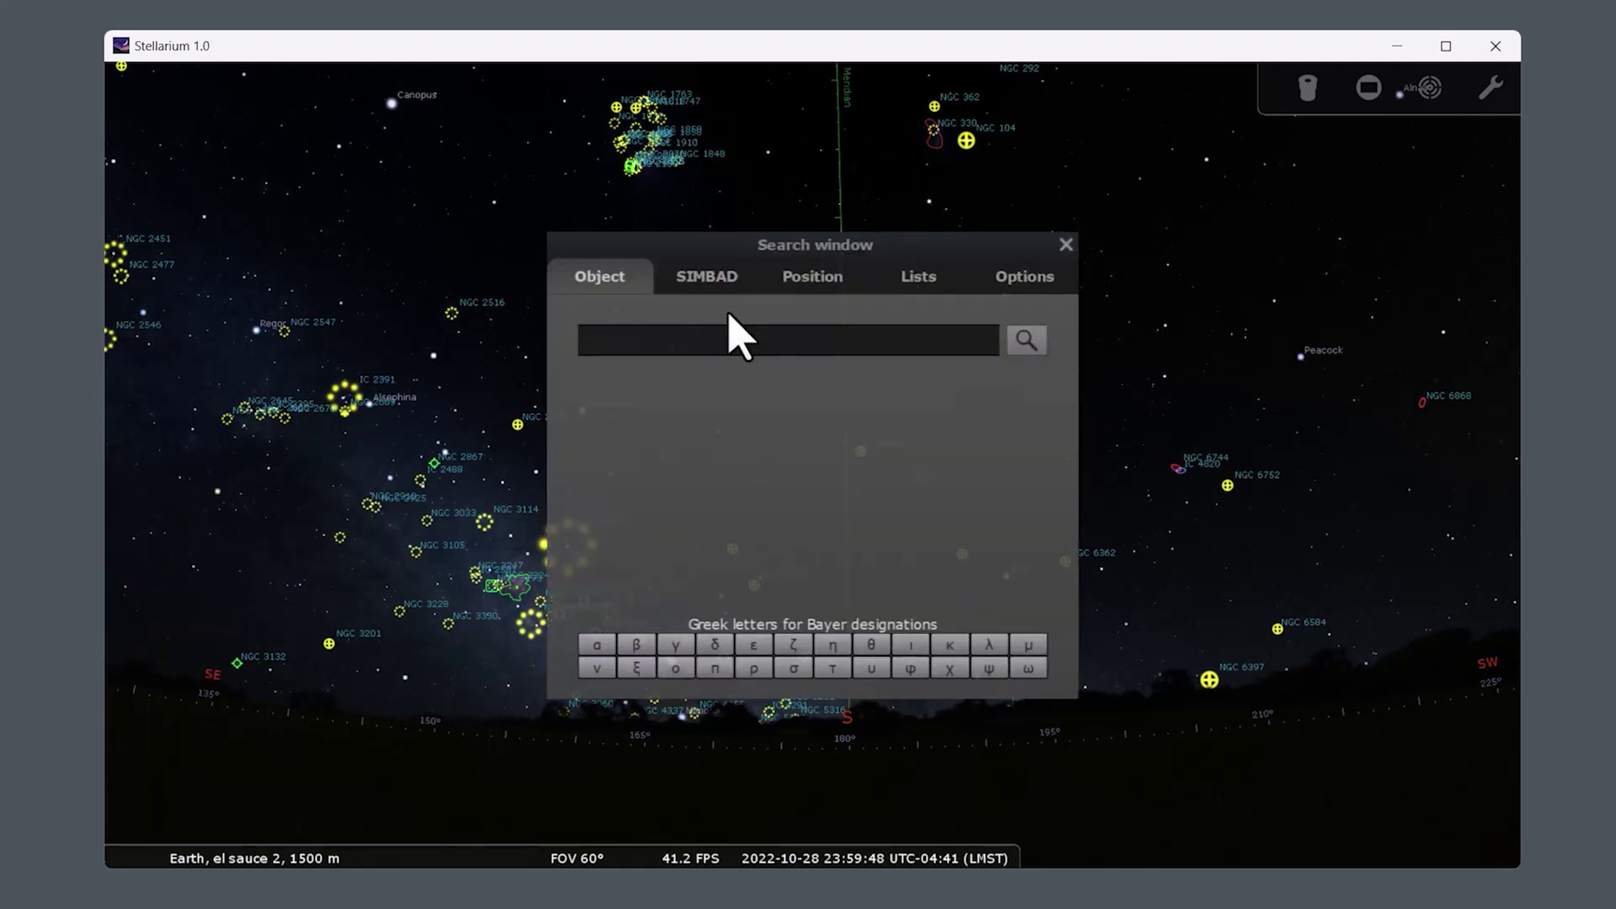
text(ngc 918)
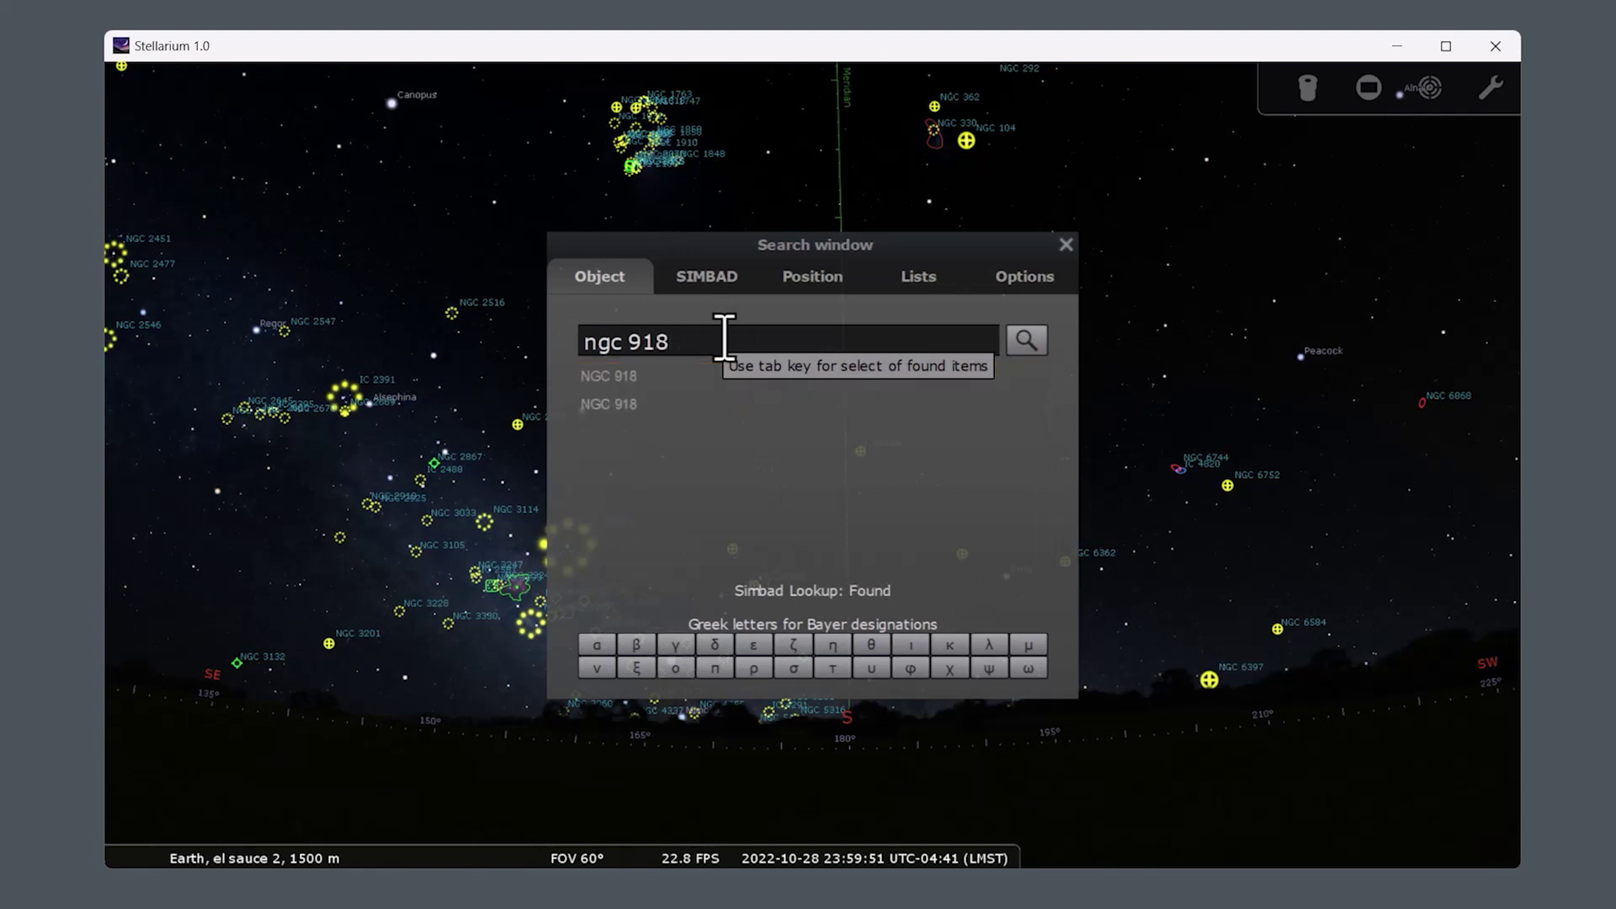
key(Return)
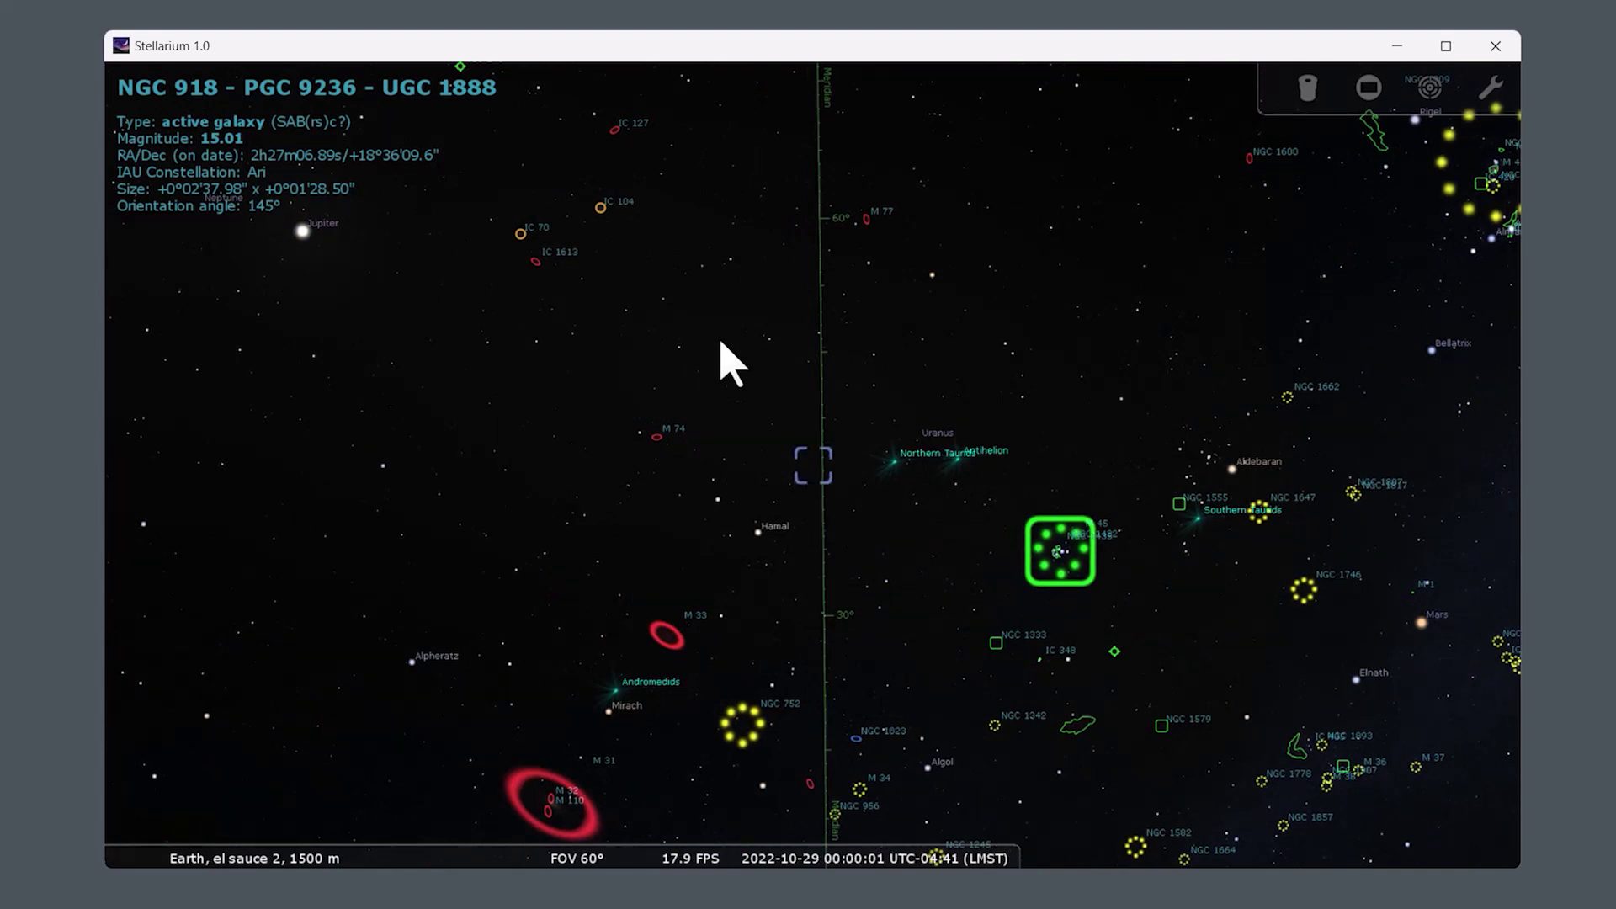
Zoom in tightly on NGC 918.
scroll(837, 484, up, 3)
scroll(841, 501, up, 8)
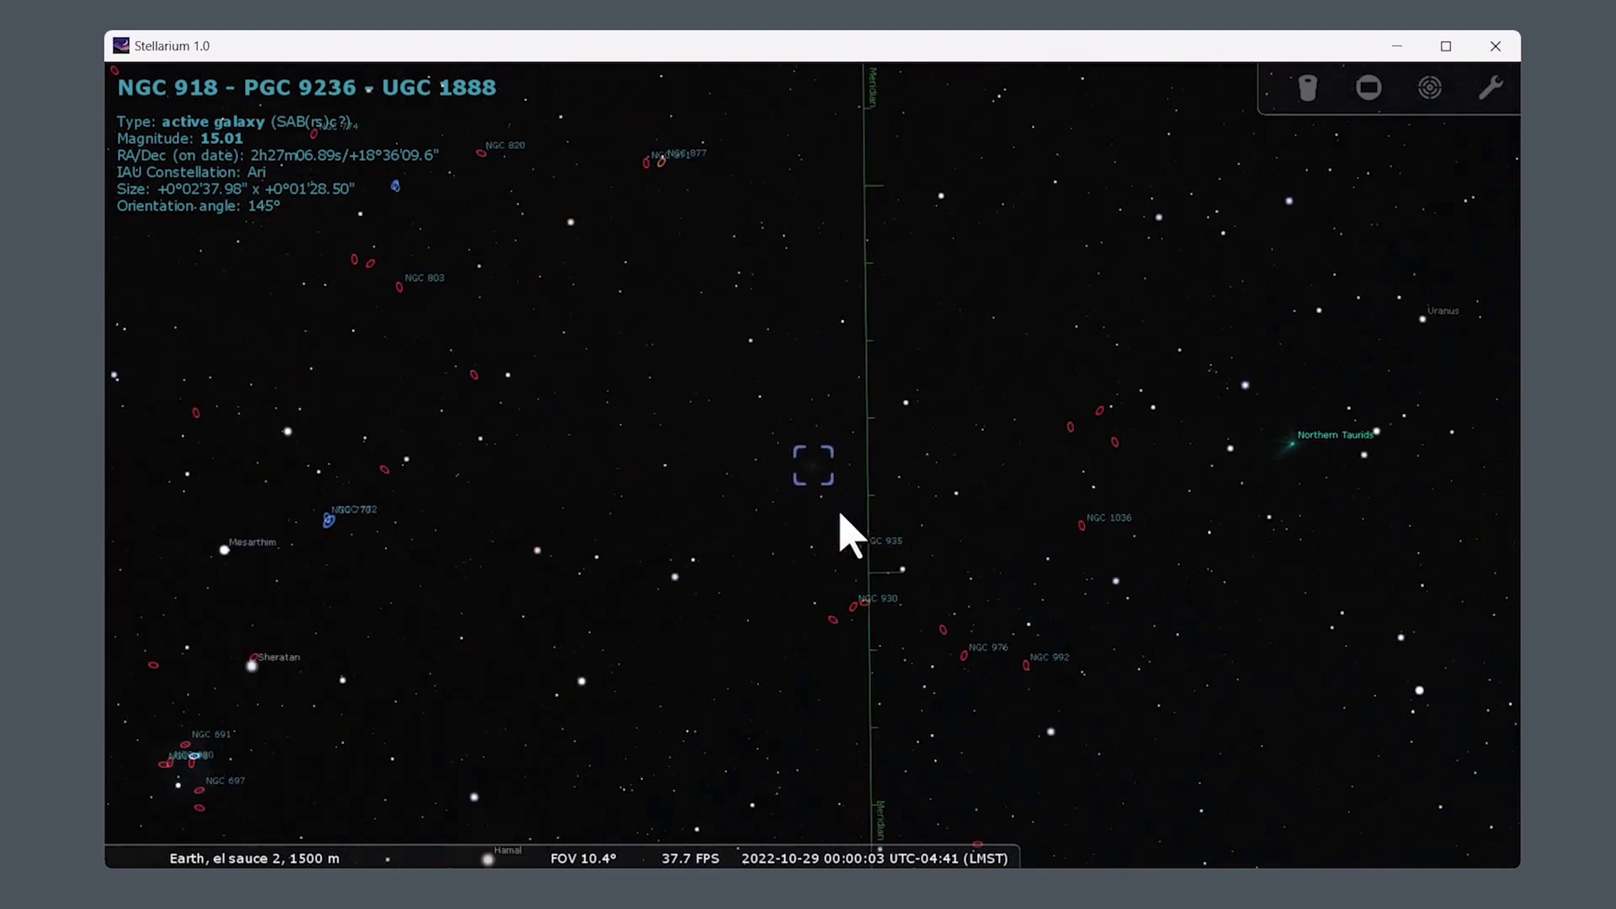
scroll(841, 534, up, 2)
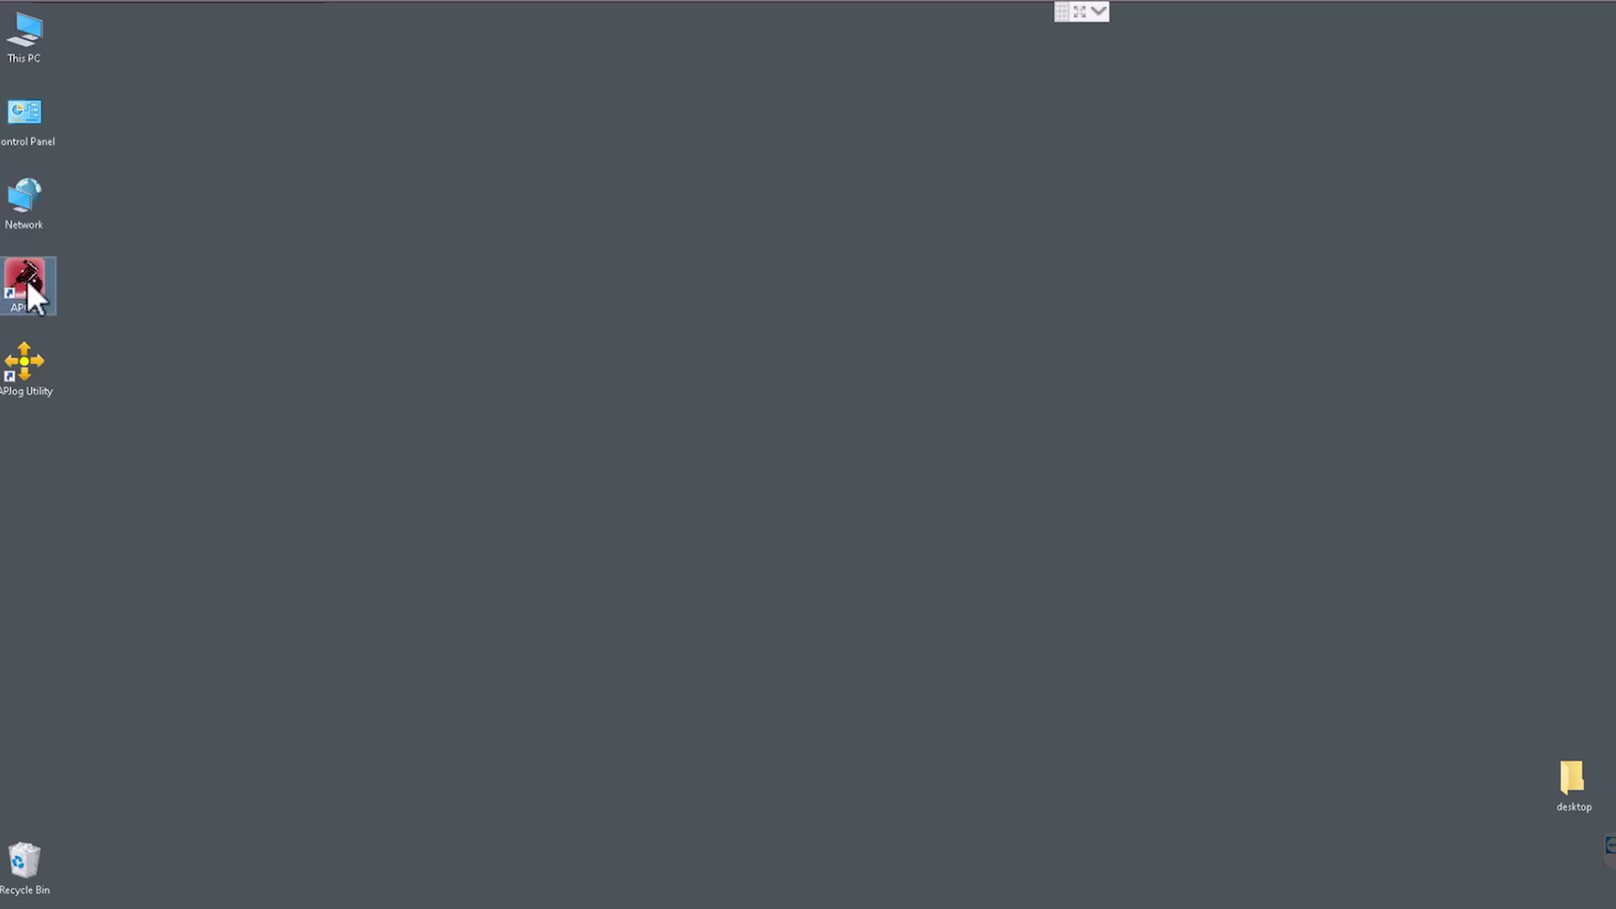
Launch APCC, connect to the GTOCP4 mount over TCP, and move the 3D view aside.
double_click(27, 279)
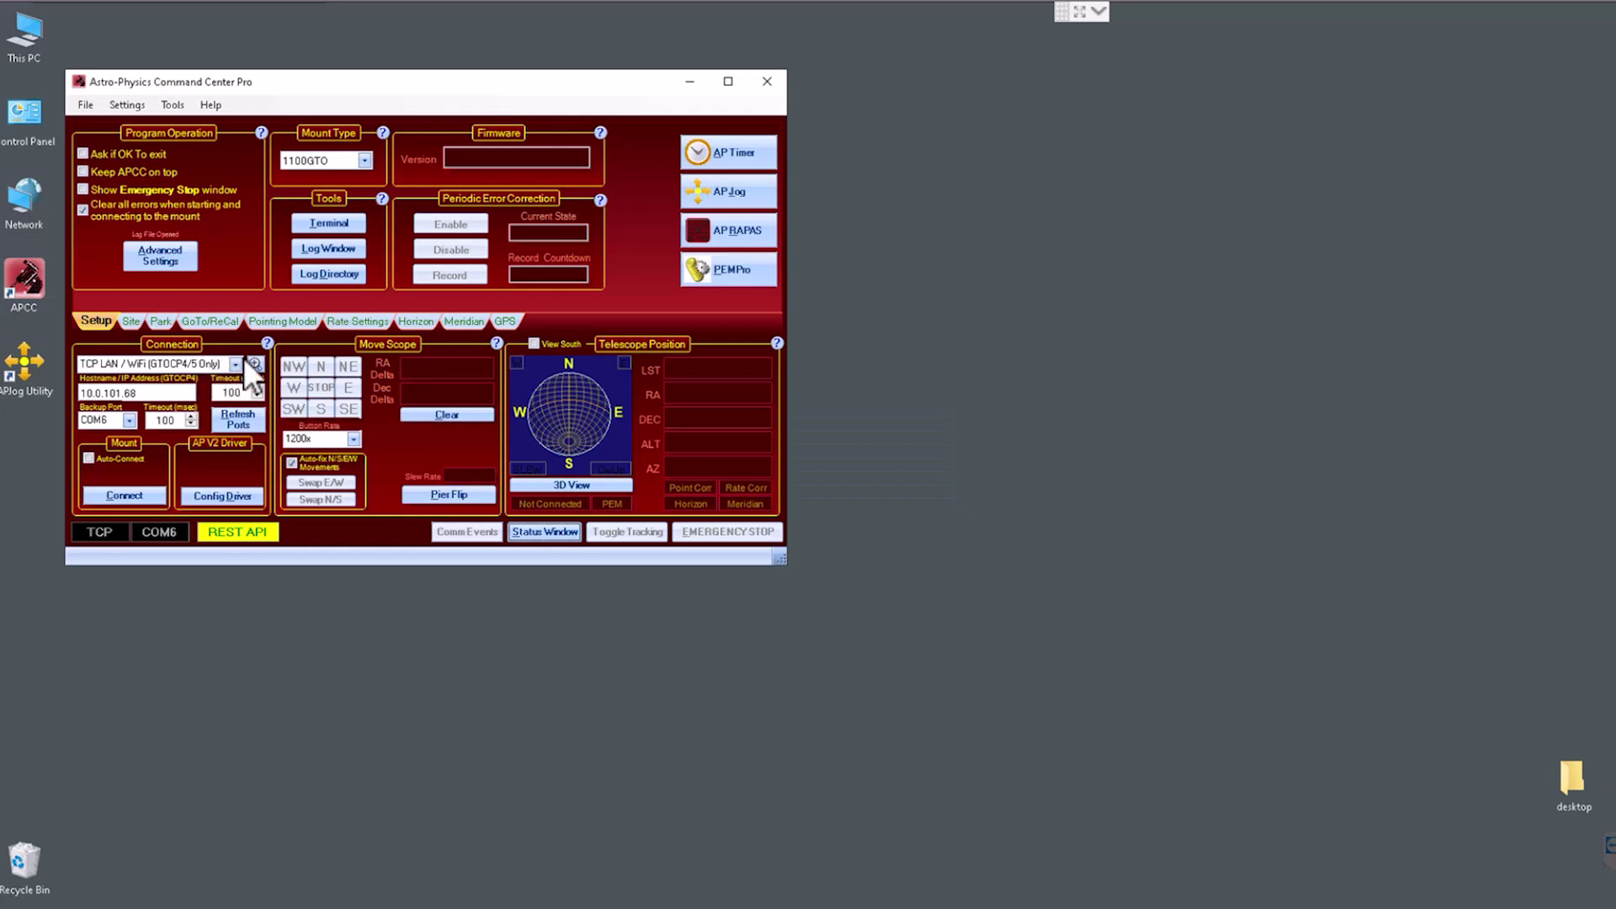
click(124, 495)
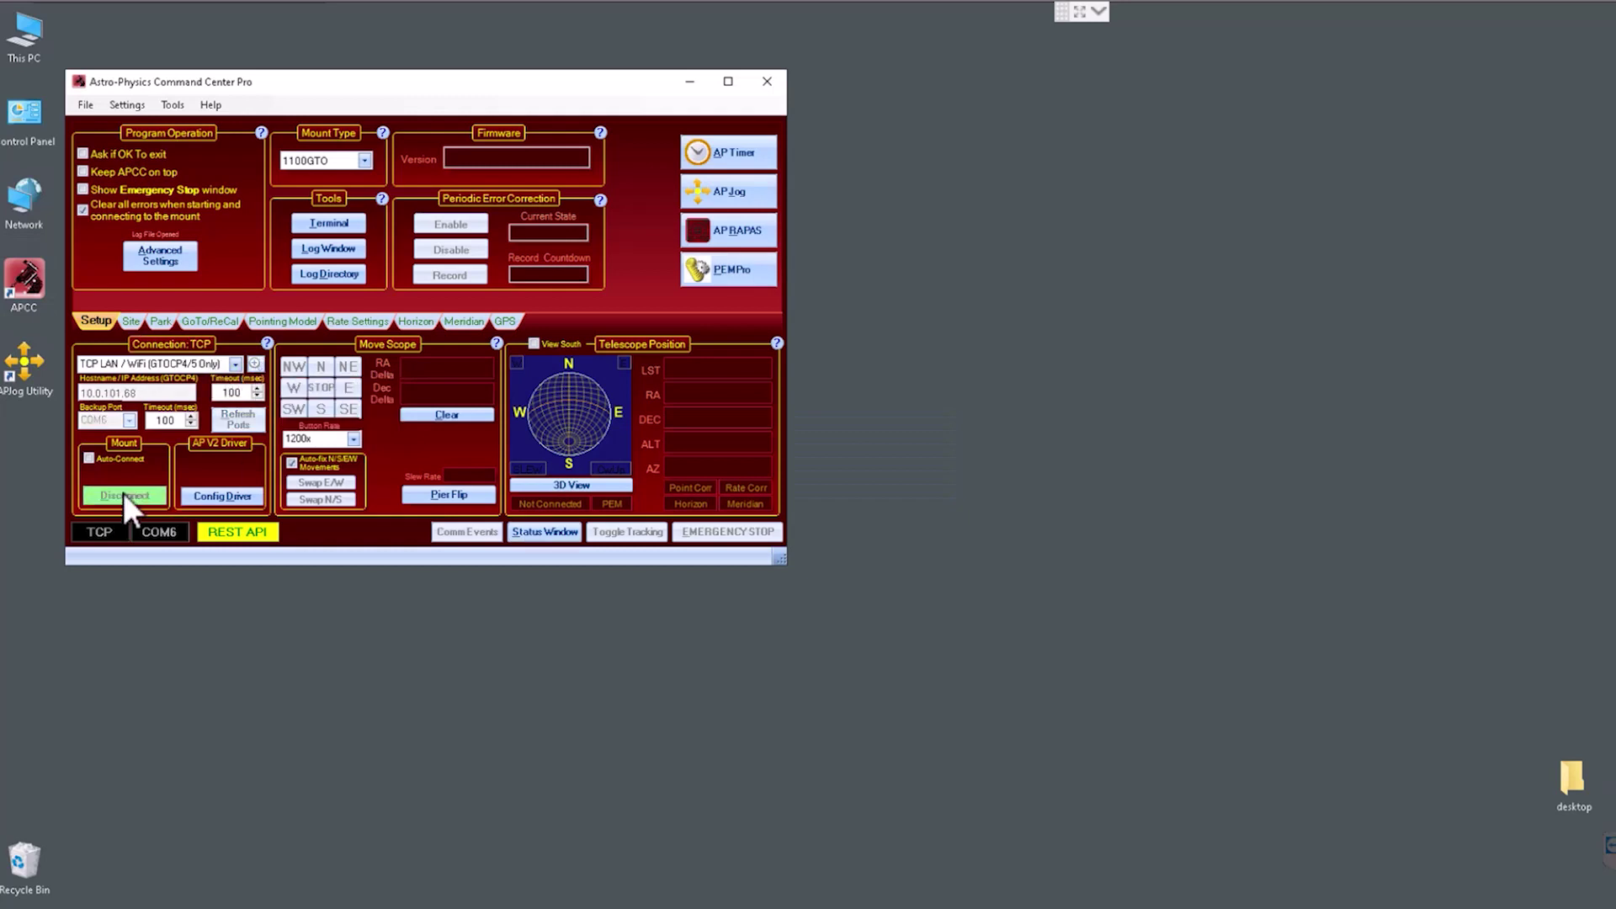
click(580, 487)
drag(165, 48, 1304, 543)
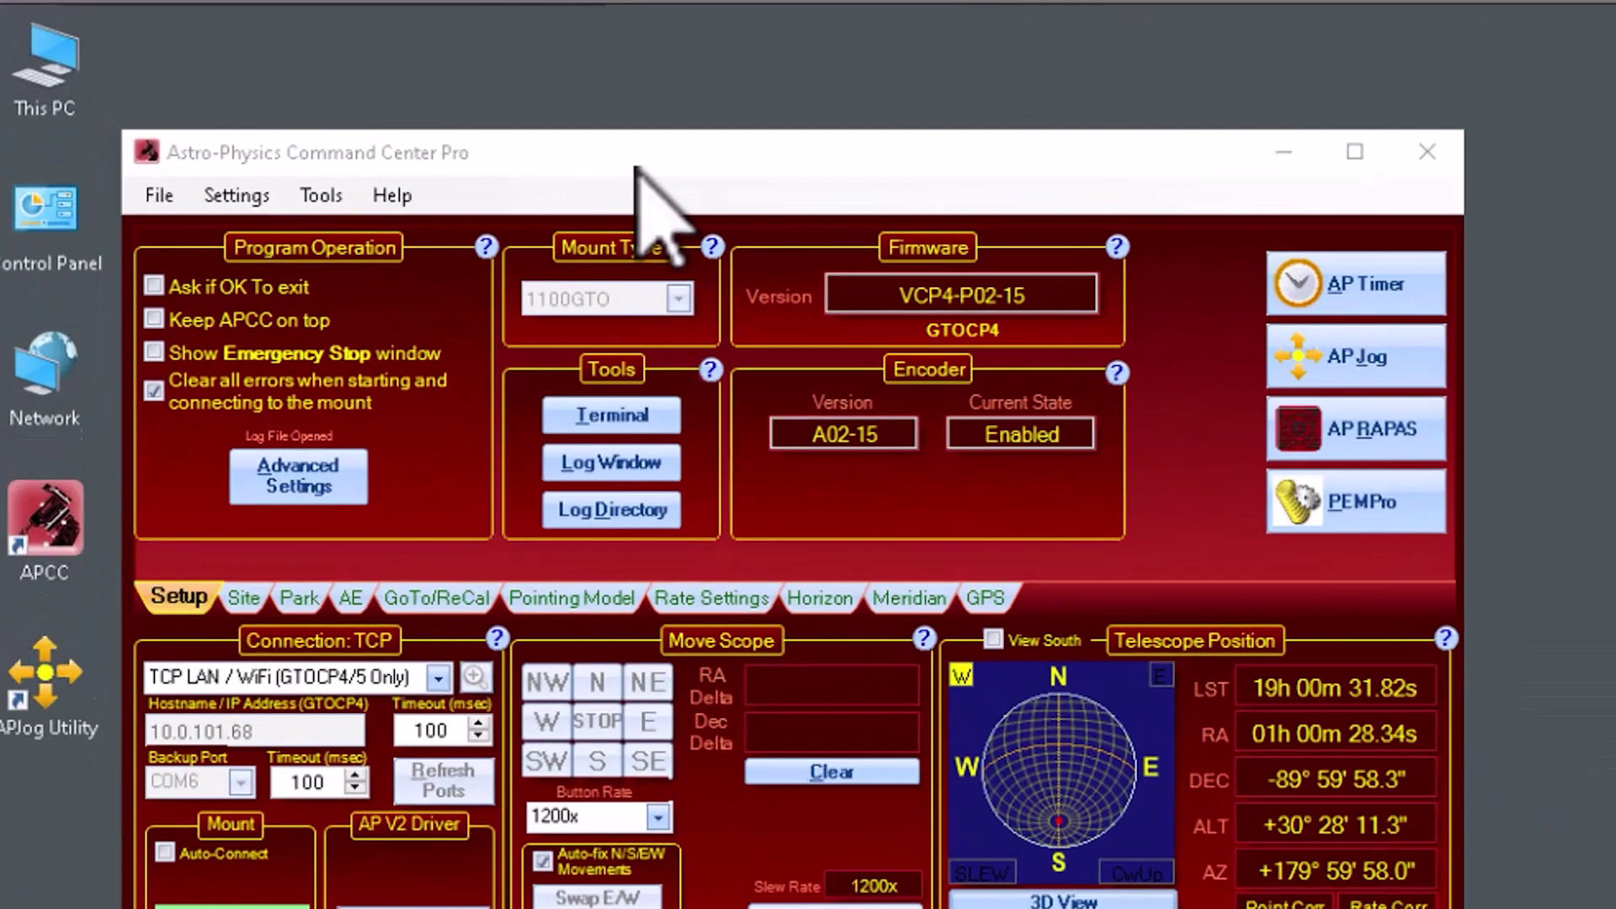
Show the Pointing Model page with the ALLSKY model's east and west plots.
click(320, 196)
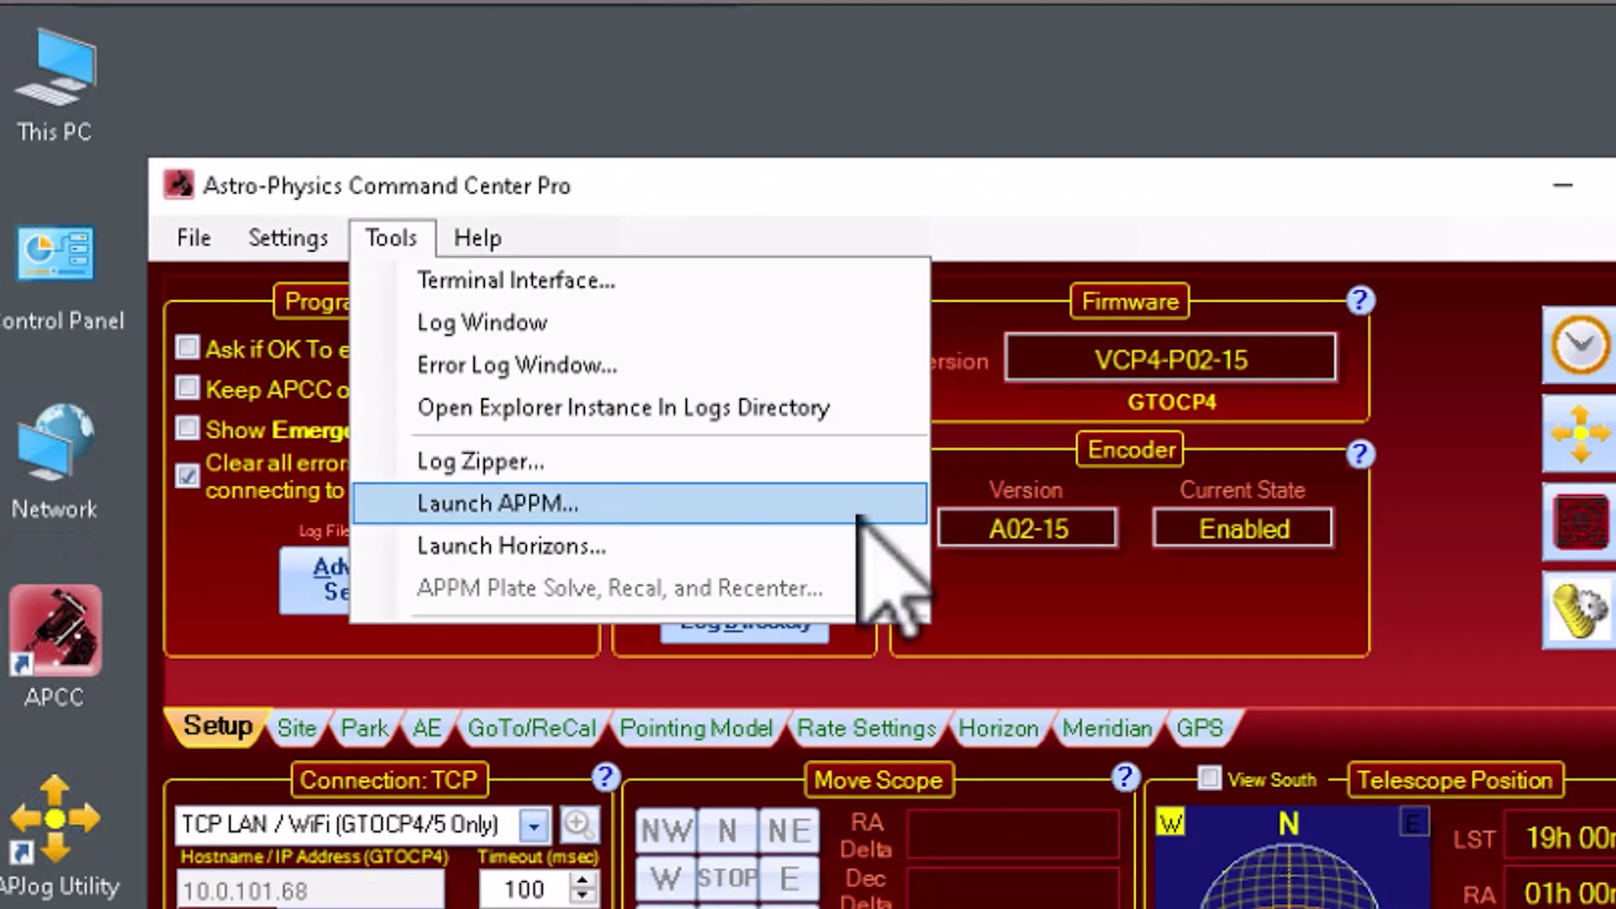
click(1193, 227)
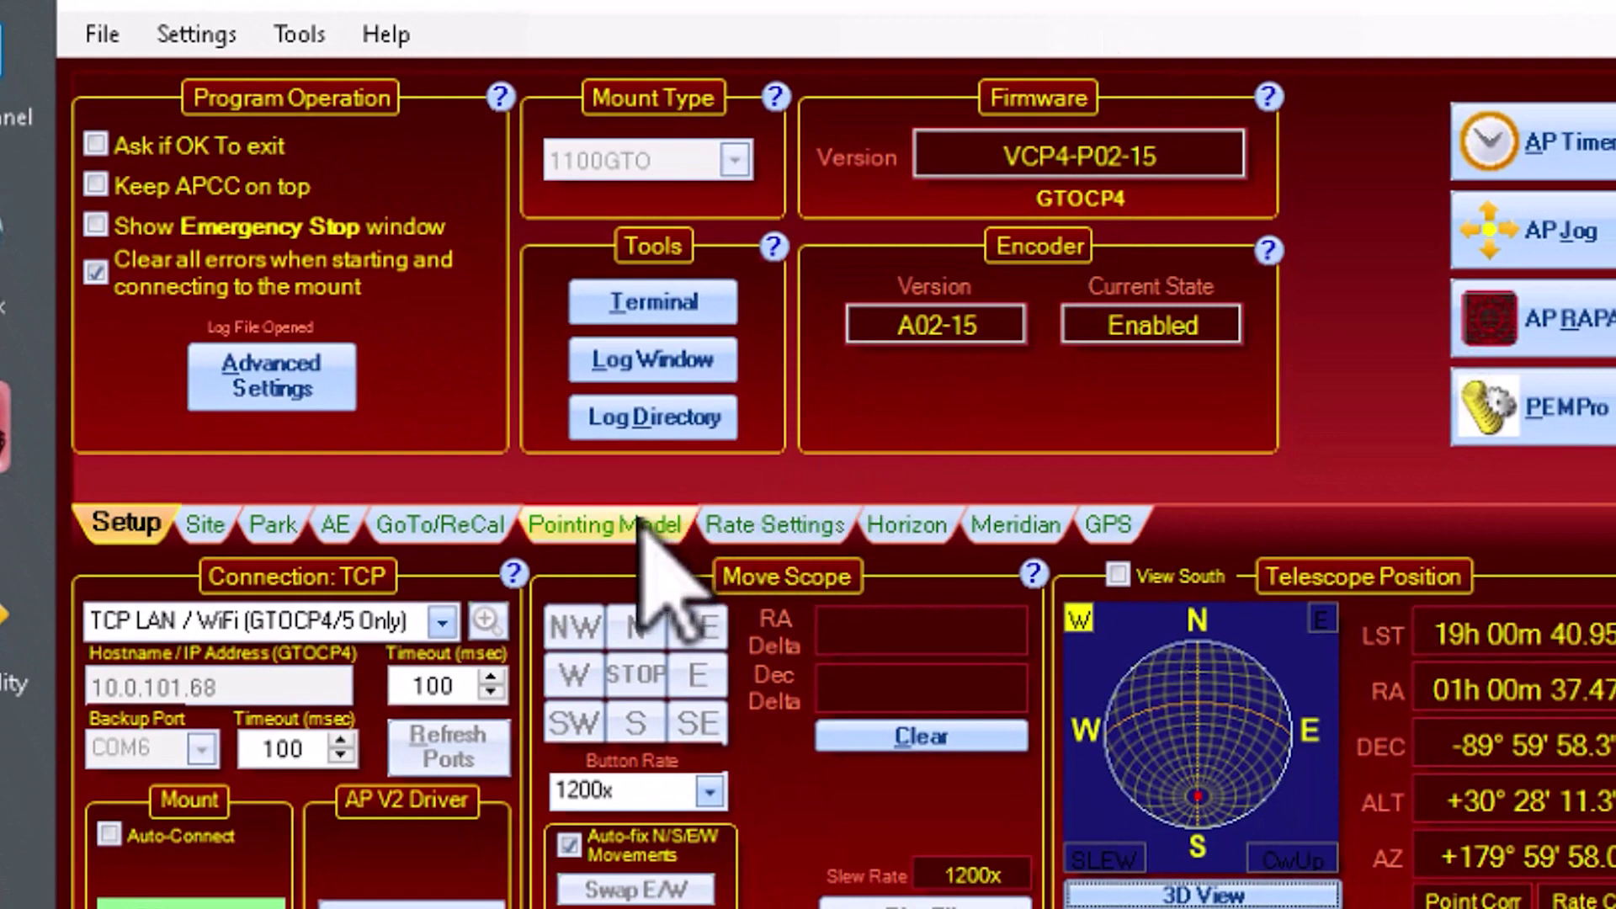
click(638, 524)
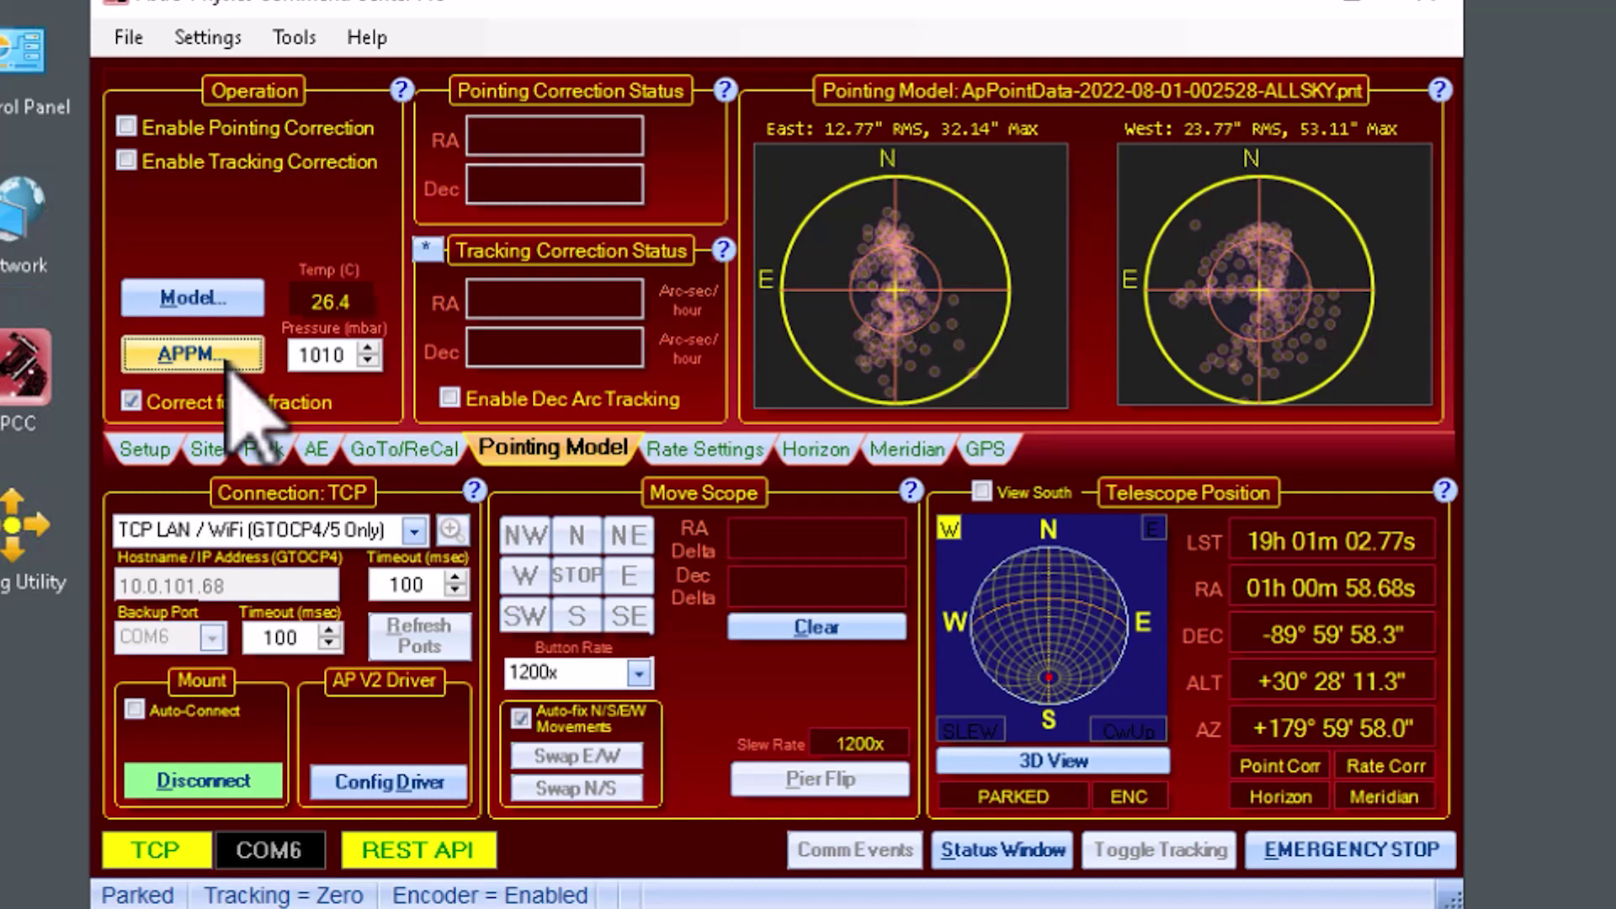
Launch Astro-Physics Point Mapper from the Pointing Model page.
click(193, 353)
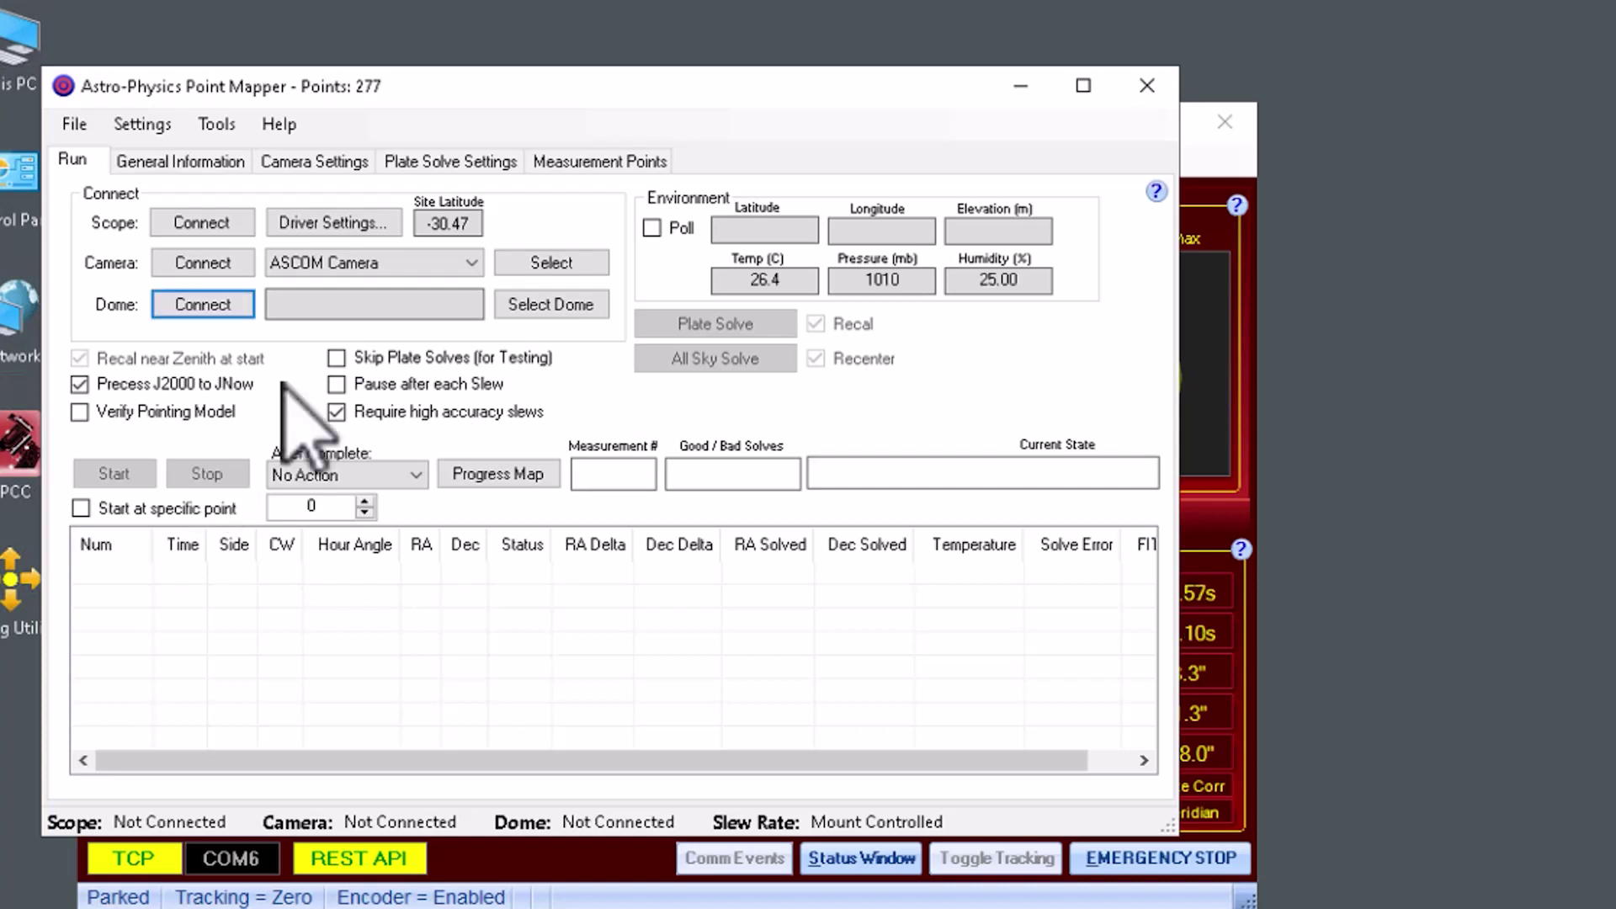
Connect the scope and FLI camera, enable environment polling, and view General Information.
click(204, 221)
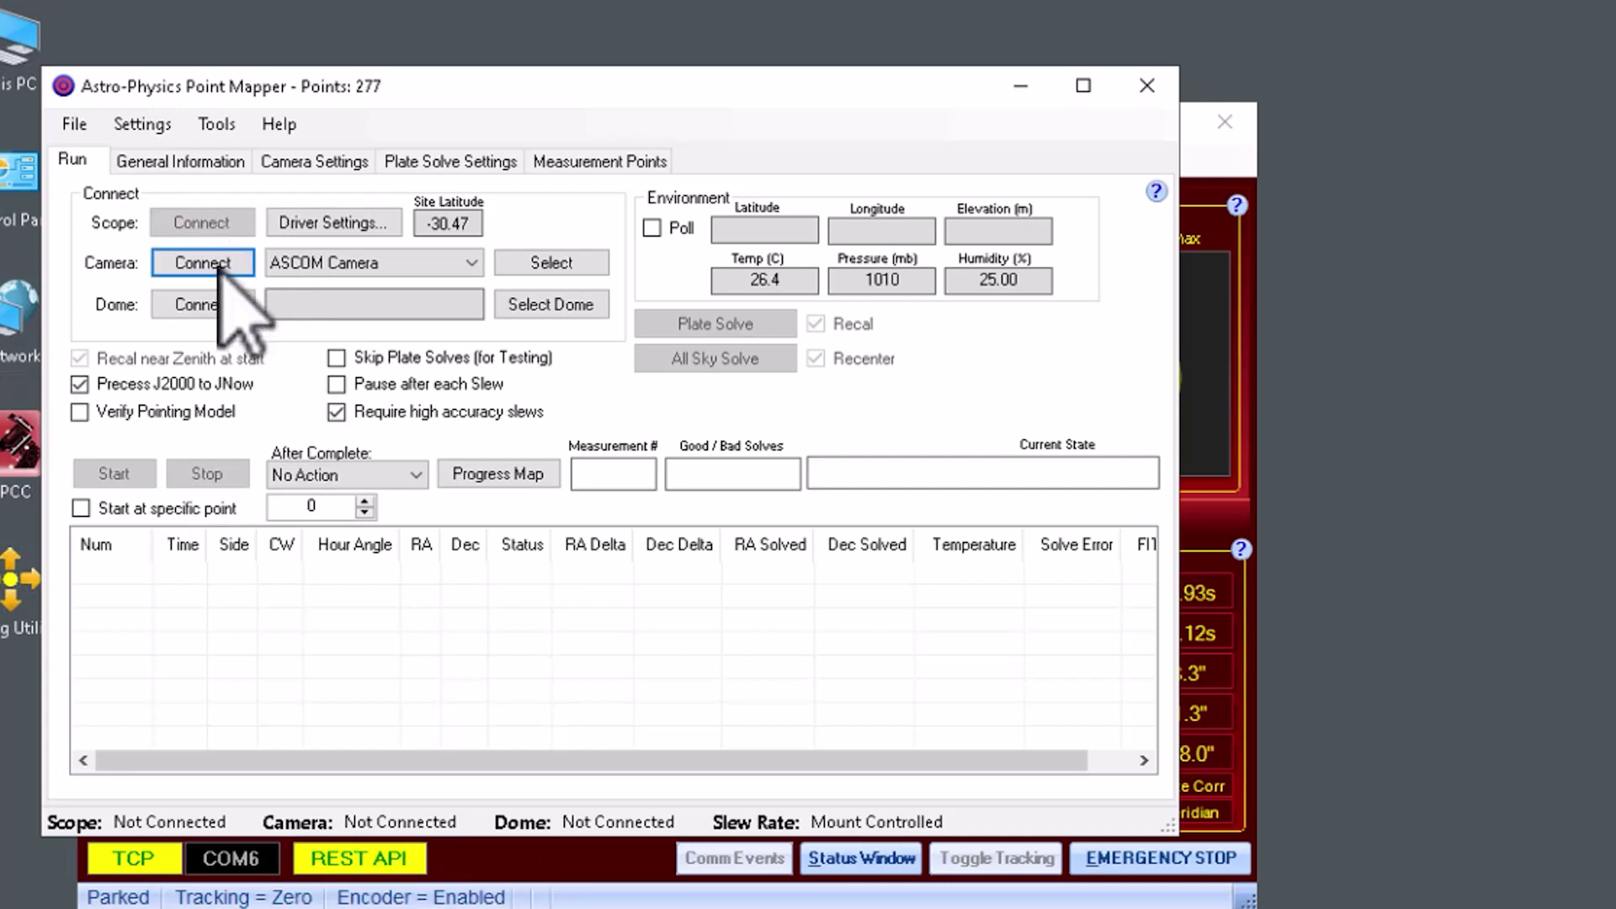
click(221, 265)
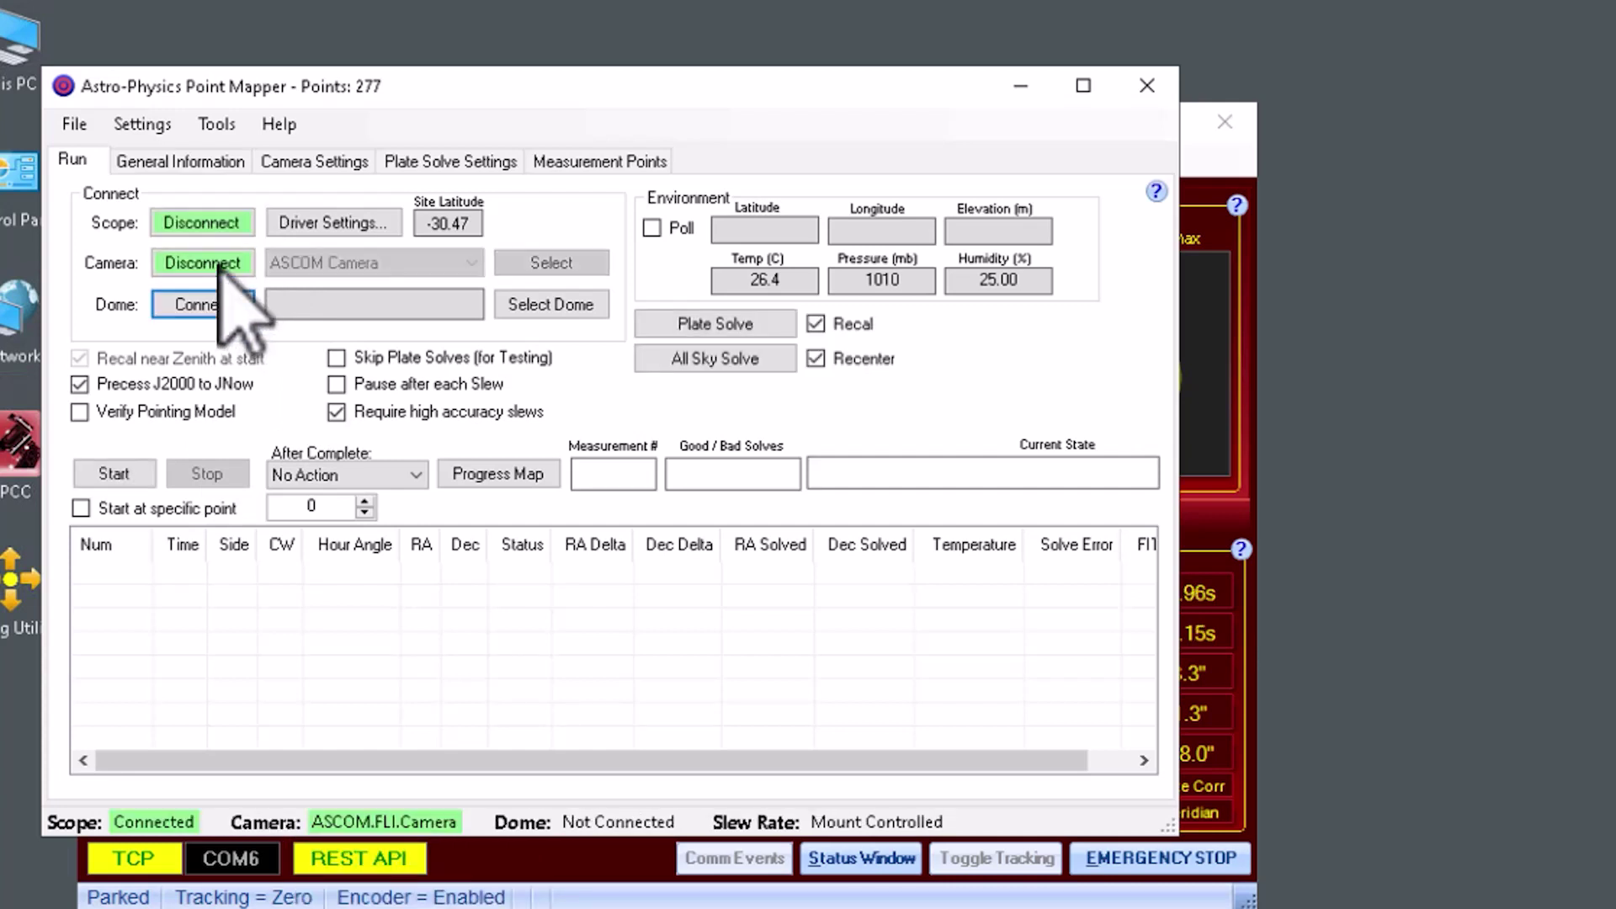
click(651, 228)
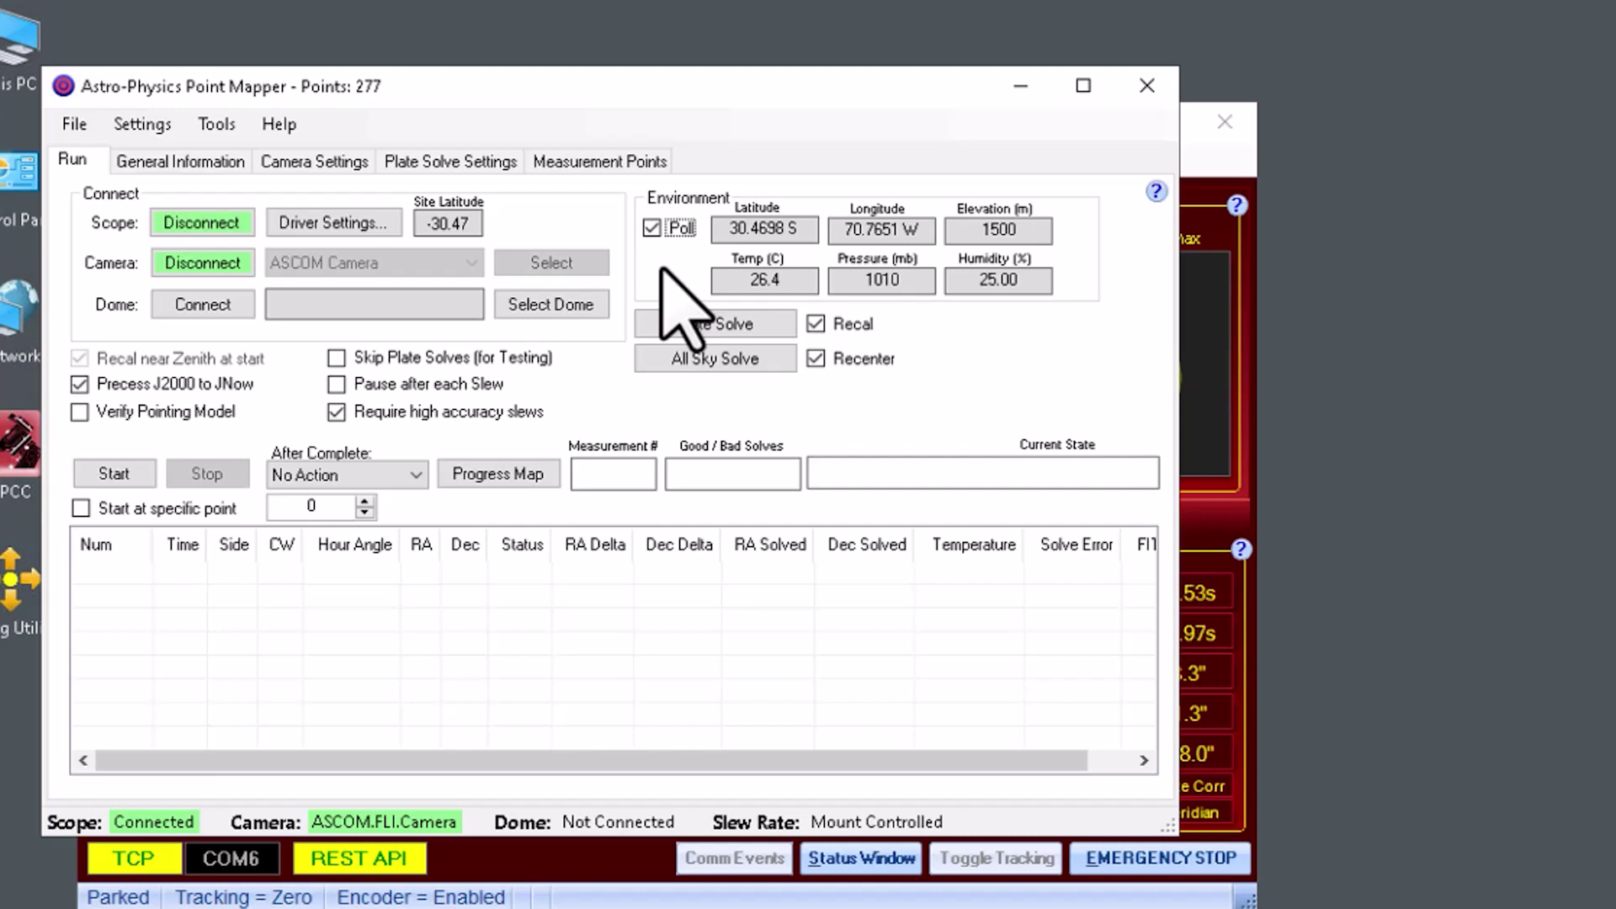
click(180, 159)
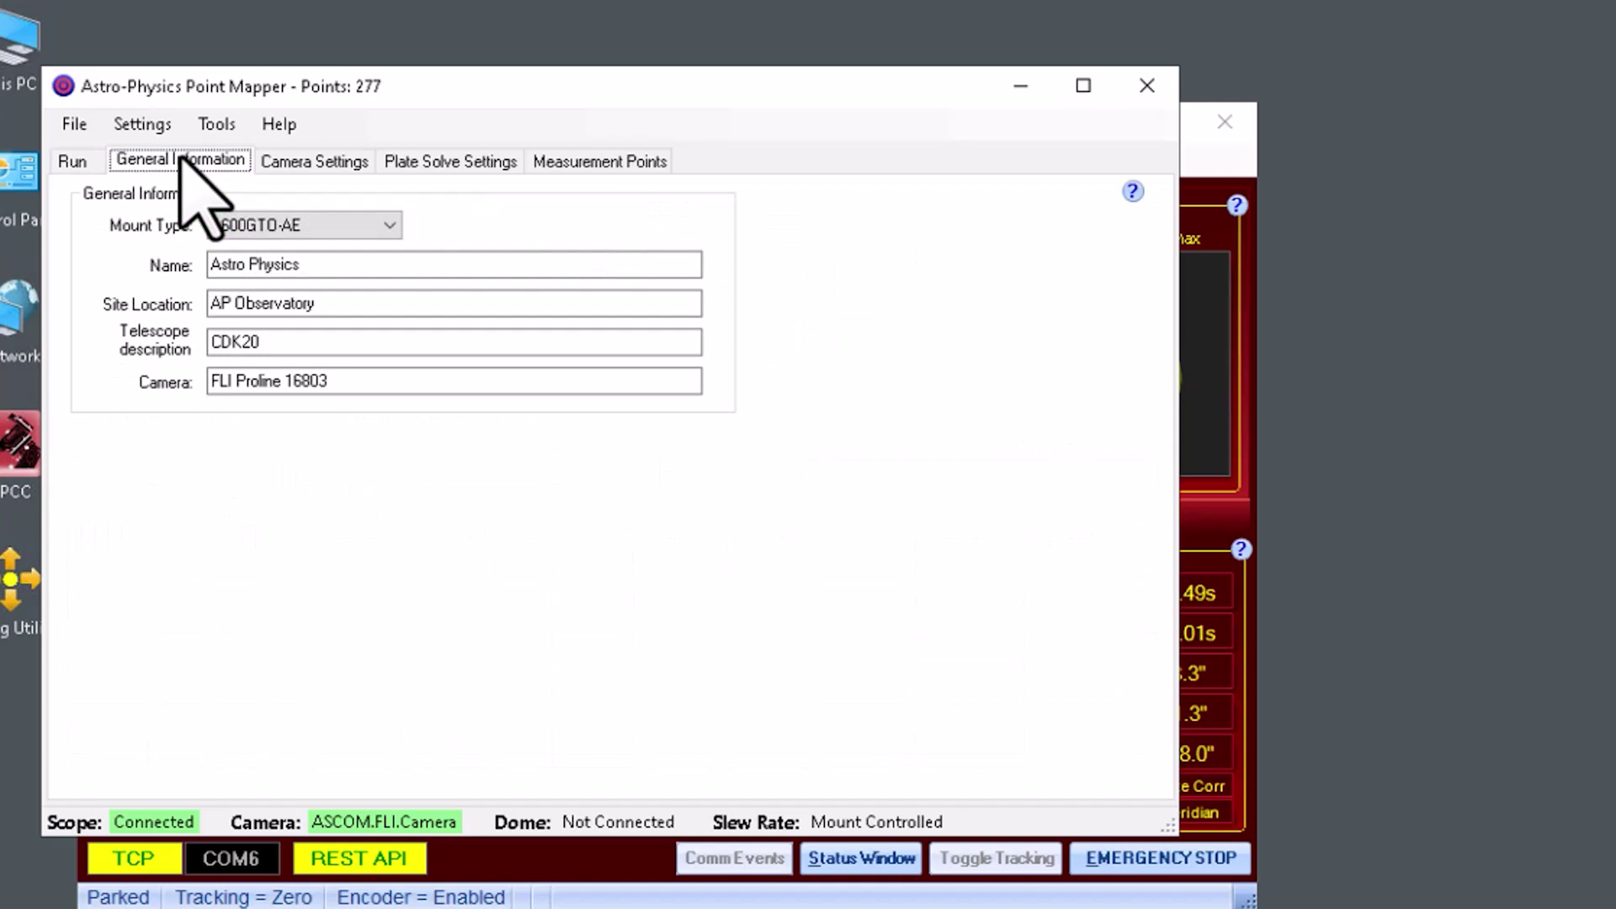
Review camera binning and exposure, then view the PinPoint plate solve settings.
click(328, 161)
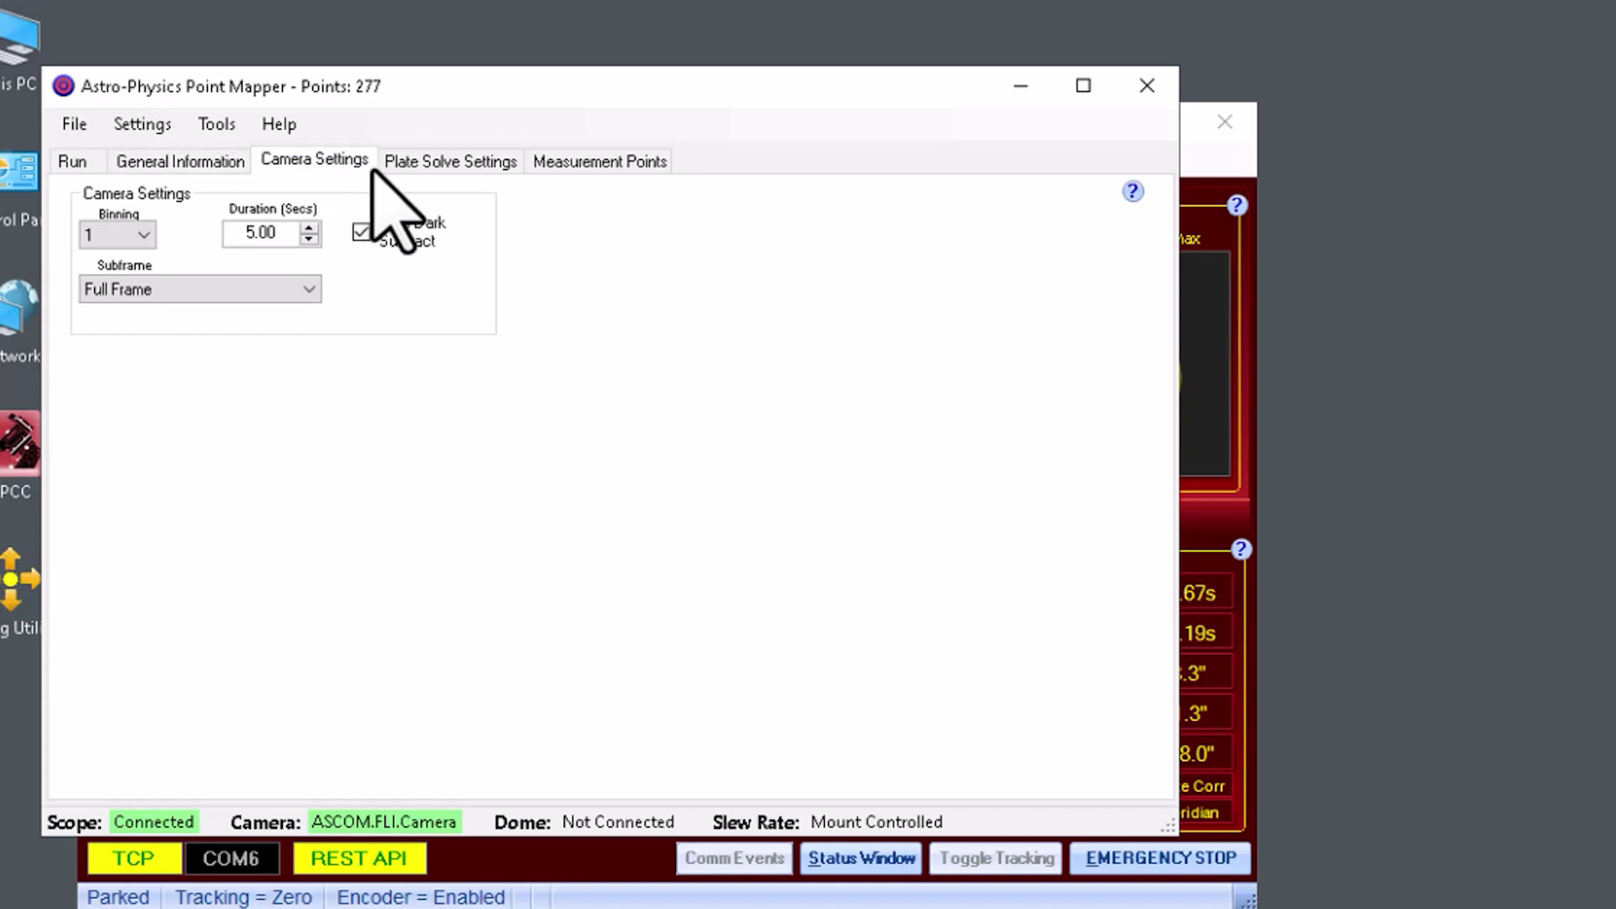
click(413, 160)
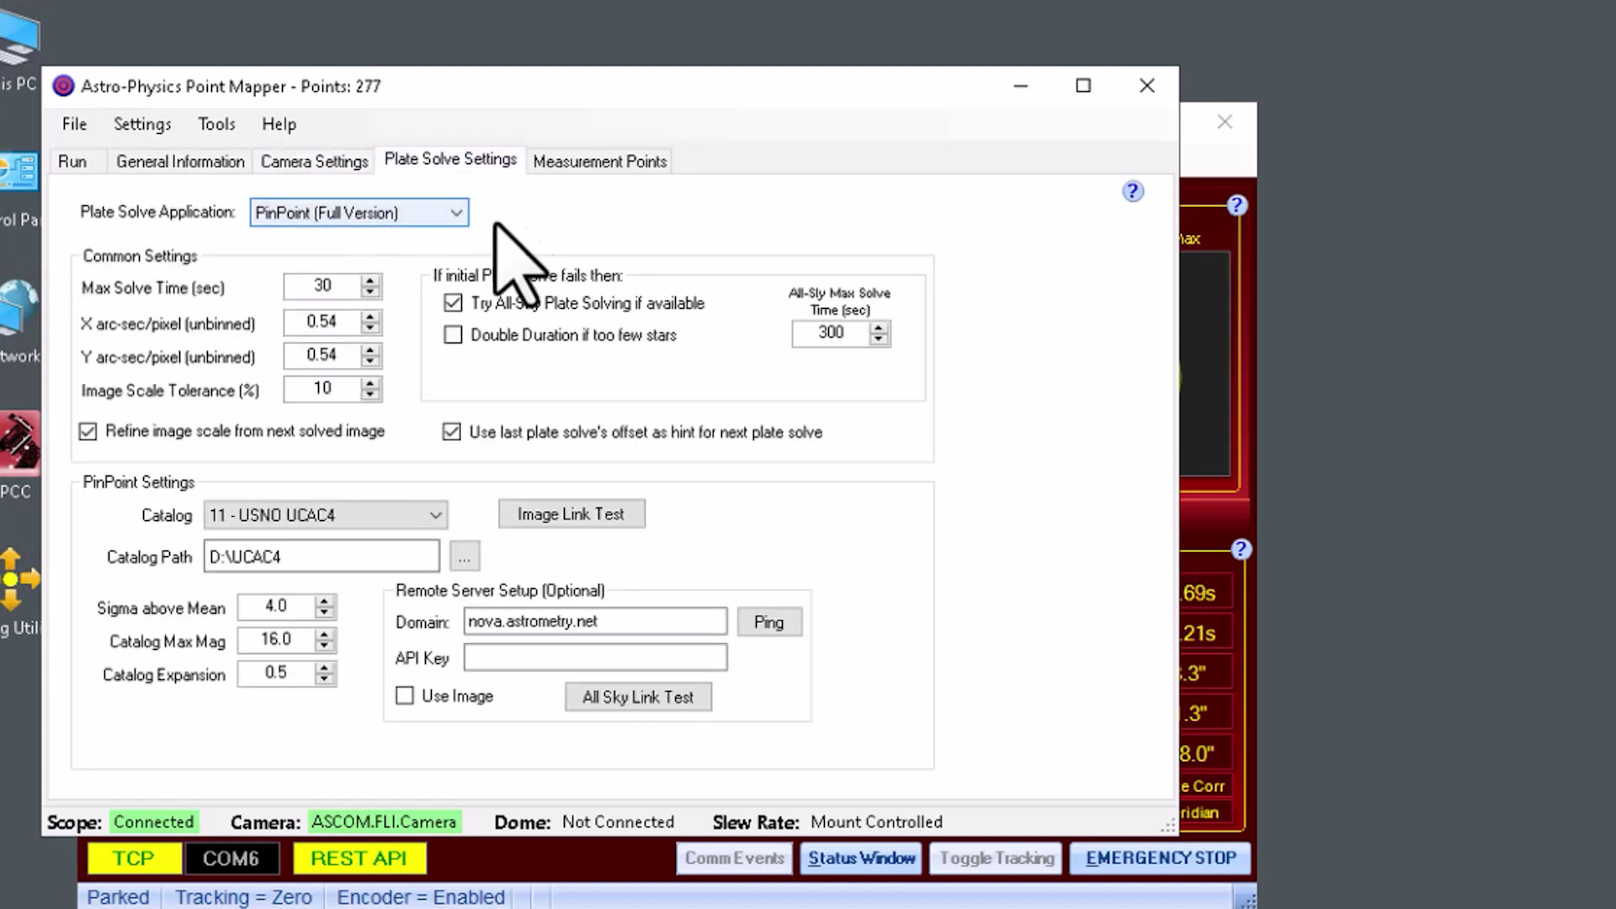
Keep PinPoint (Full Version) as solver, disable all-sky fallback solving, and view Measurement Points.
click(455, 213)
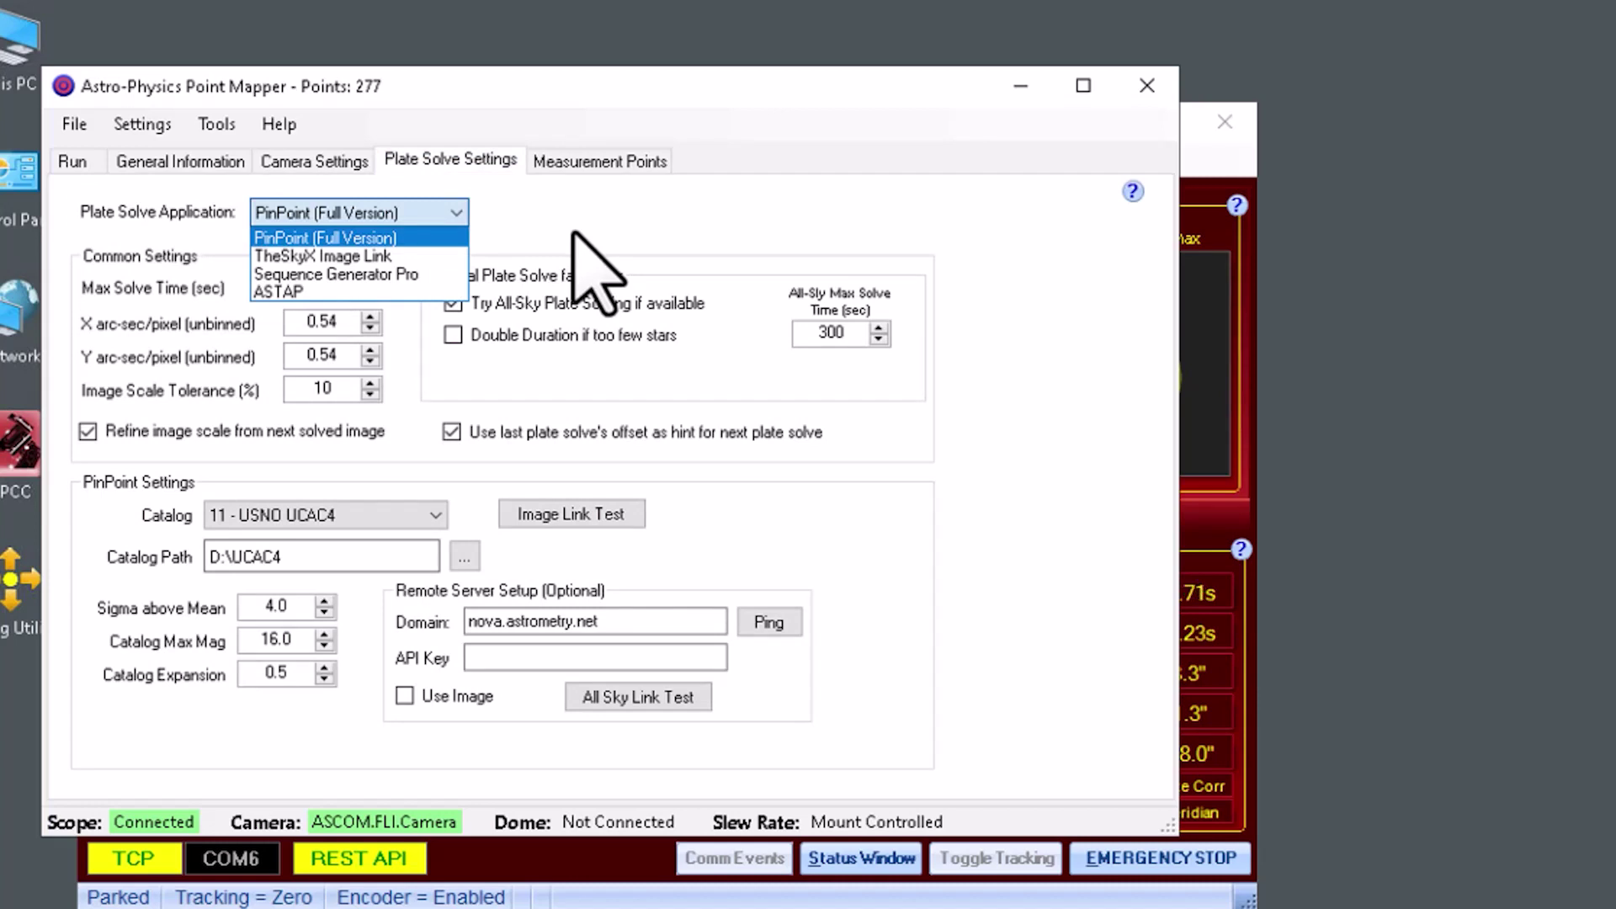
click(595, 234)
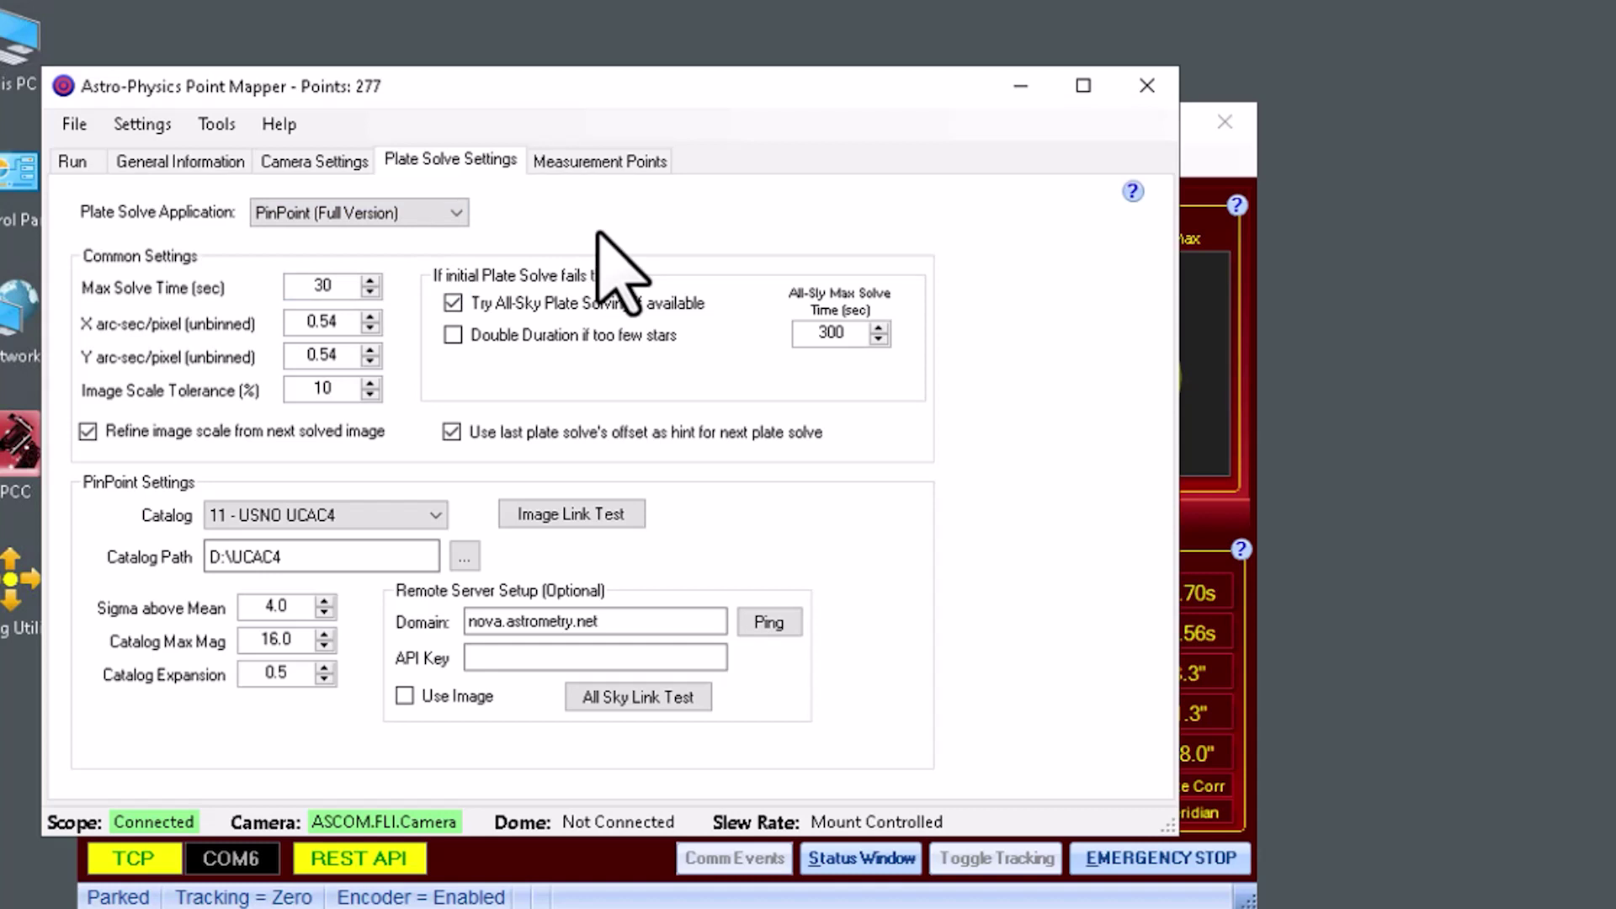
click(511, 305)
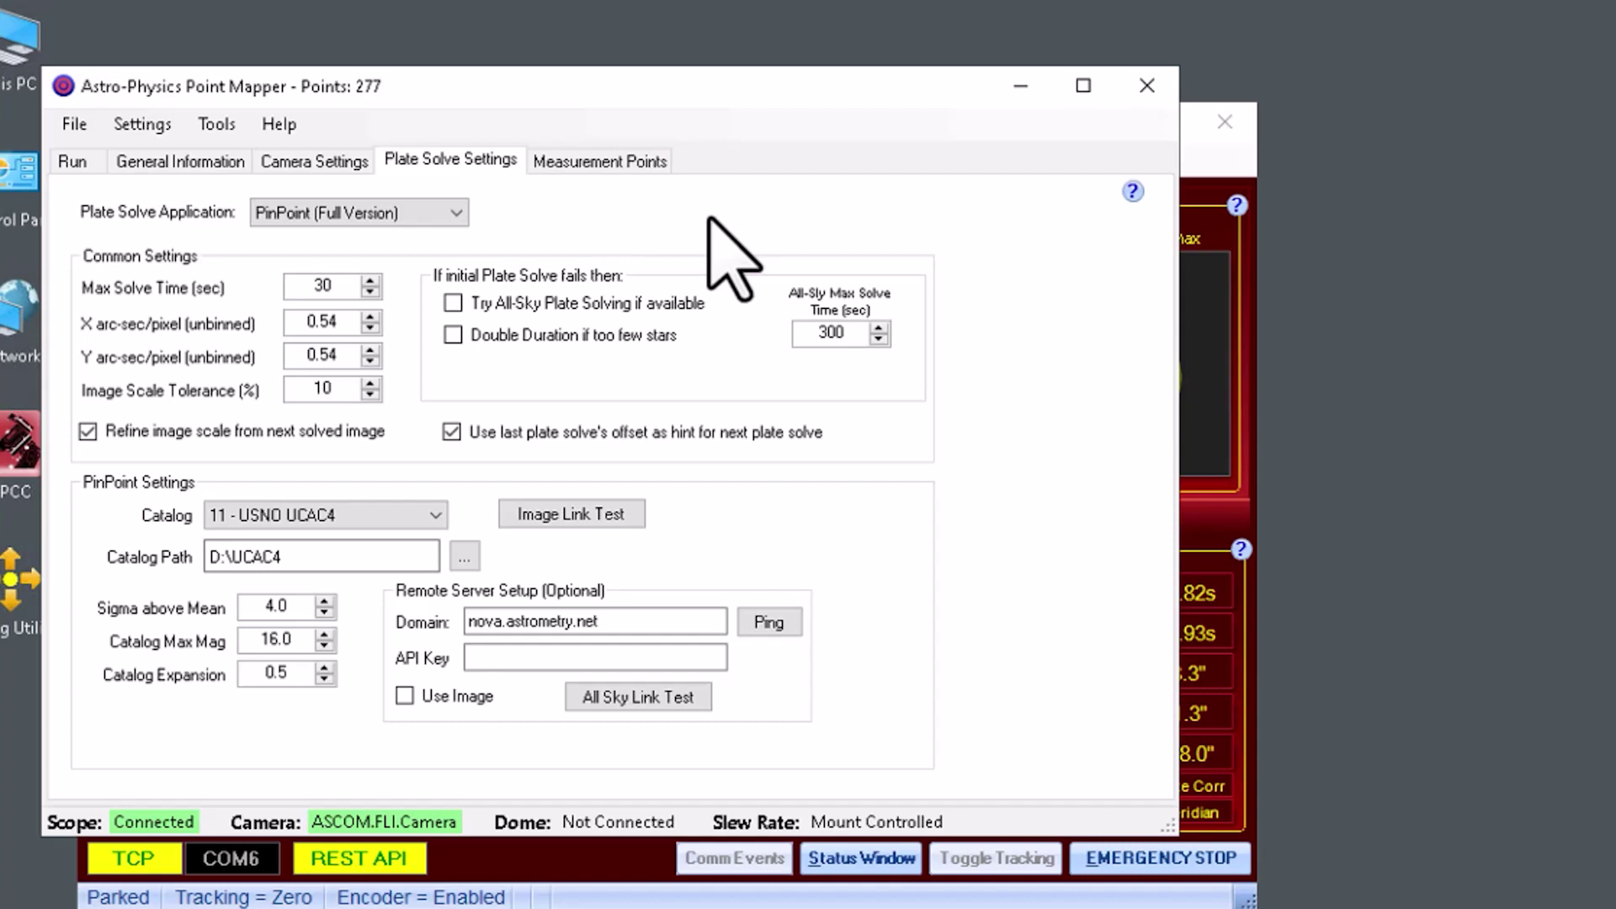
click(627, 165)
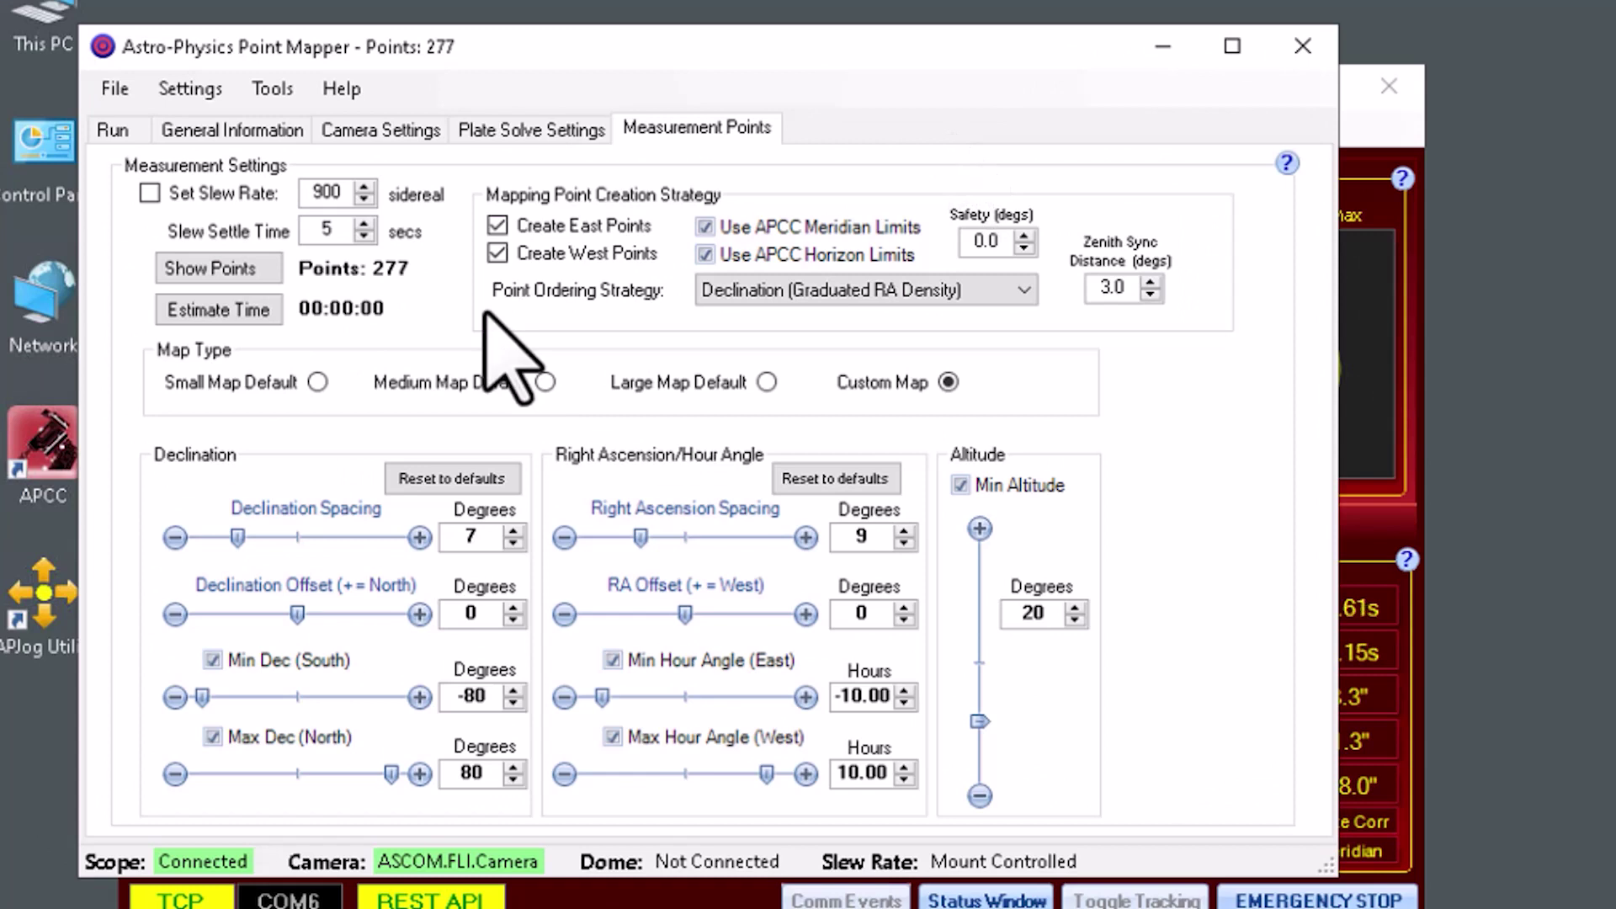
Preview the 277 planned points in the Point Map window, moved to the right.
click(215, 268)
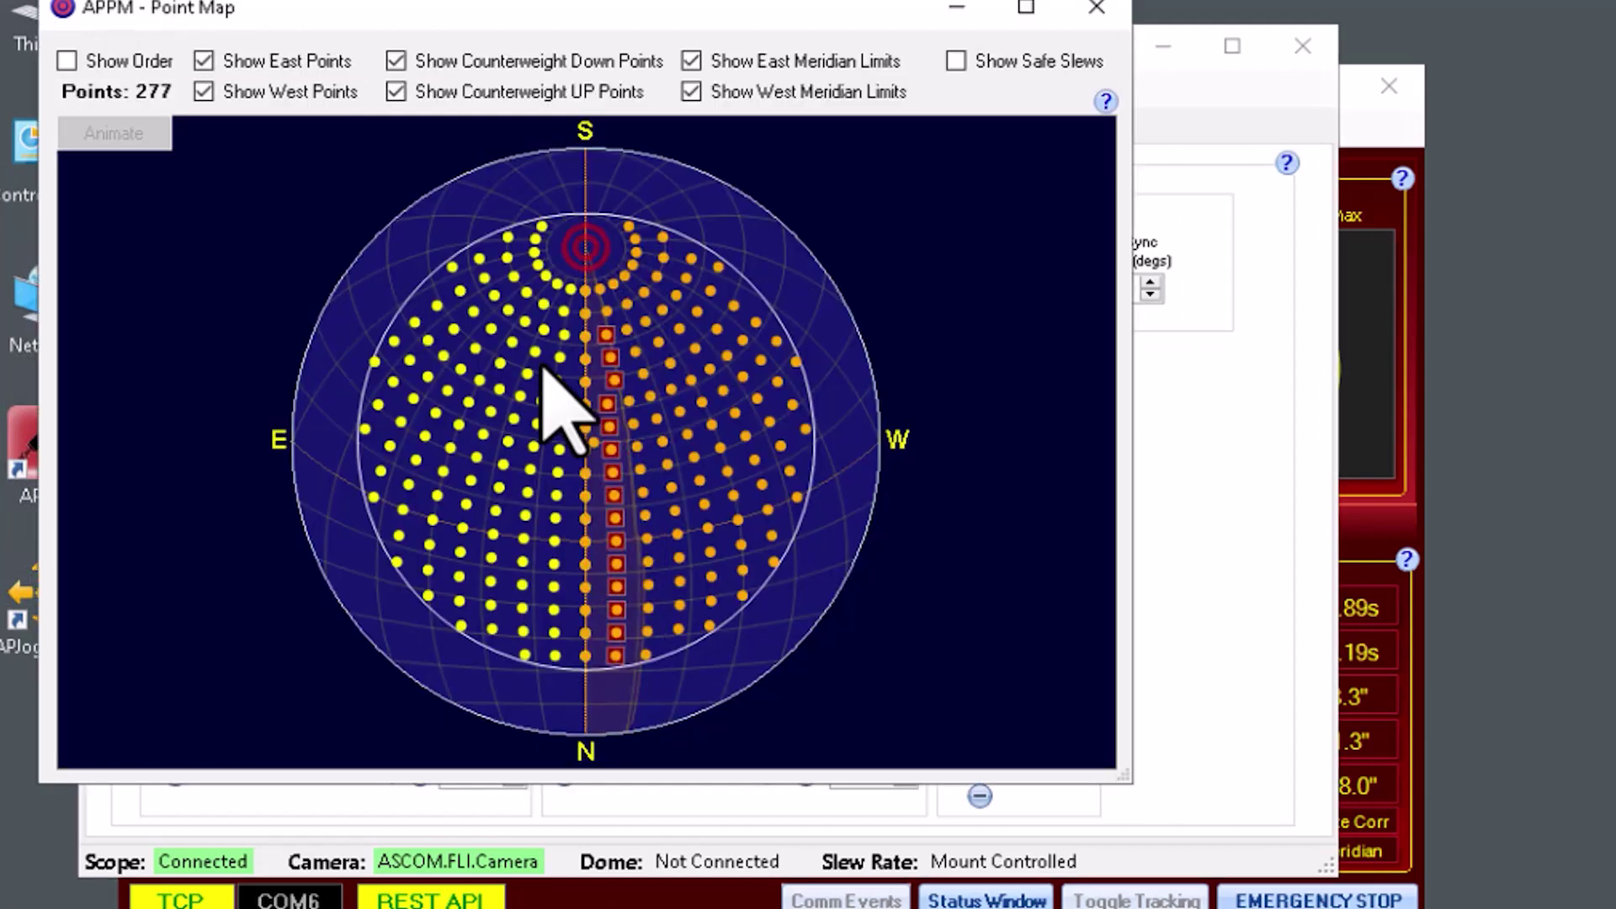
drag(577, 10, 1615, 170)
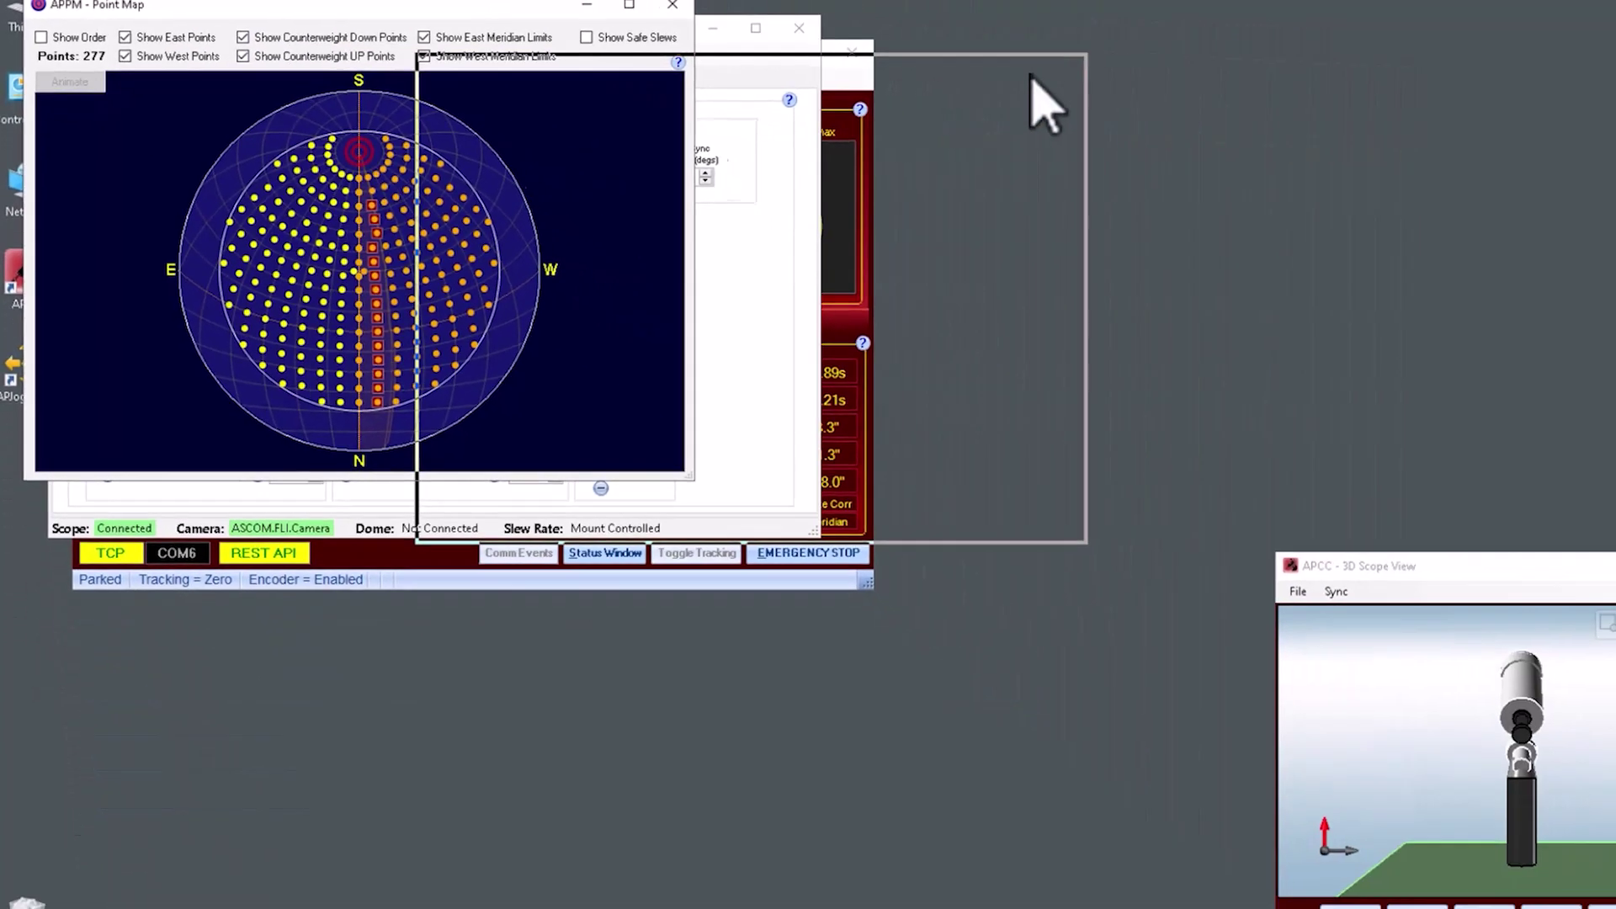
drag(1044, 101, 1172, 58)
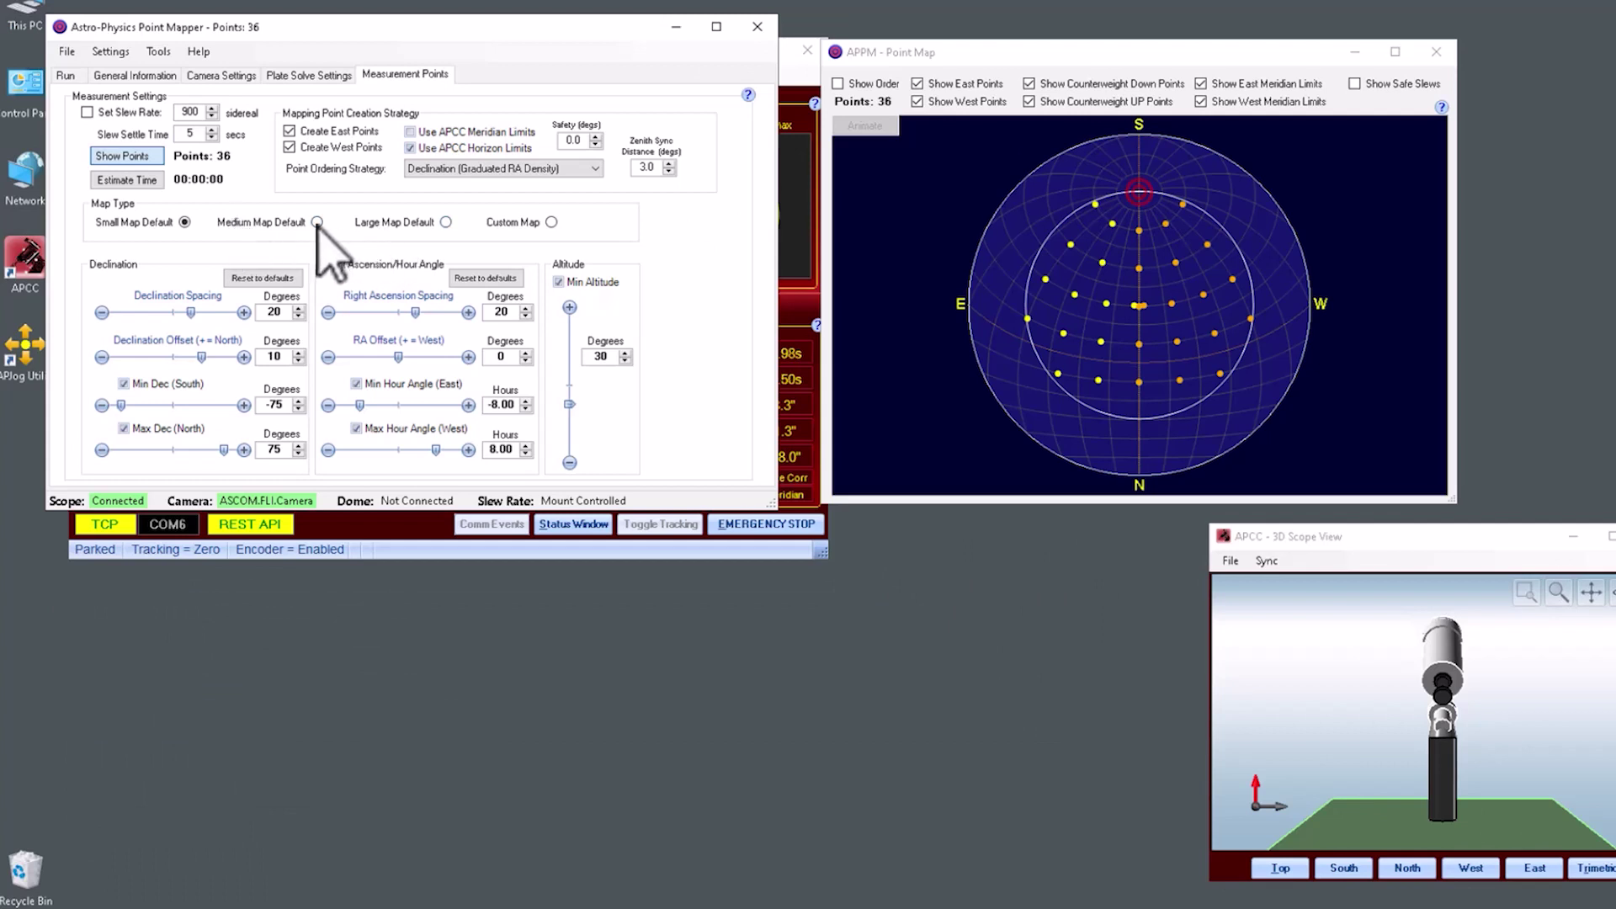
Select Large Map Default and set the minimum altitude to 30°.
click(445, 222)
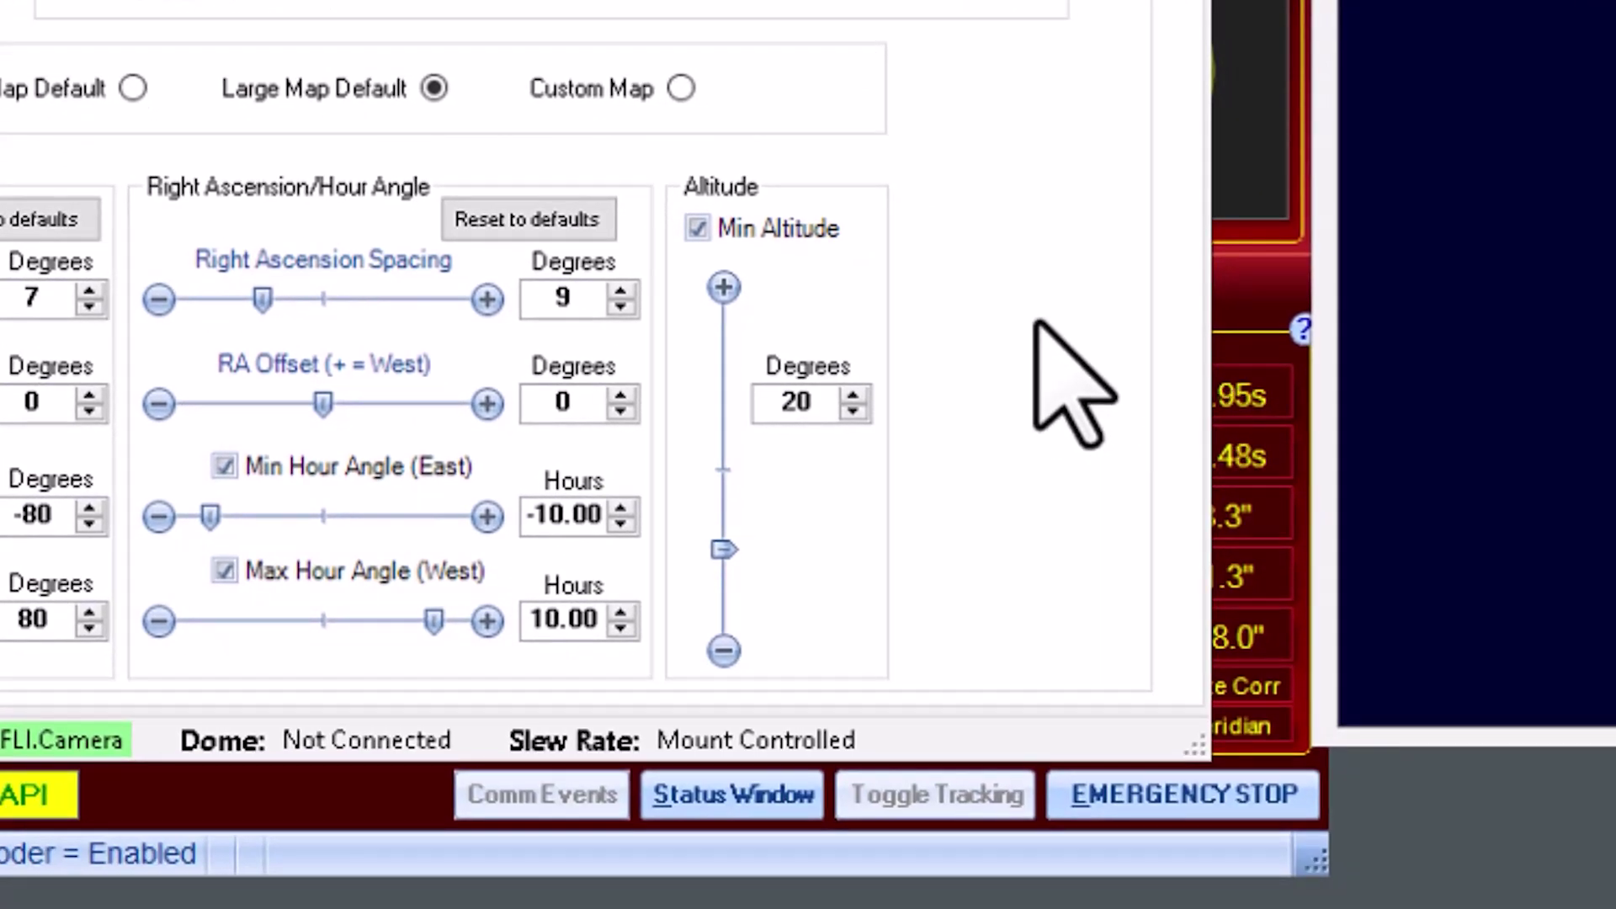
double_click(795, 400)
text(3)
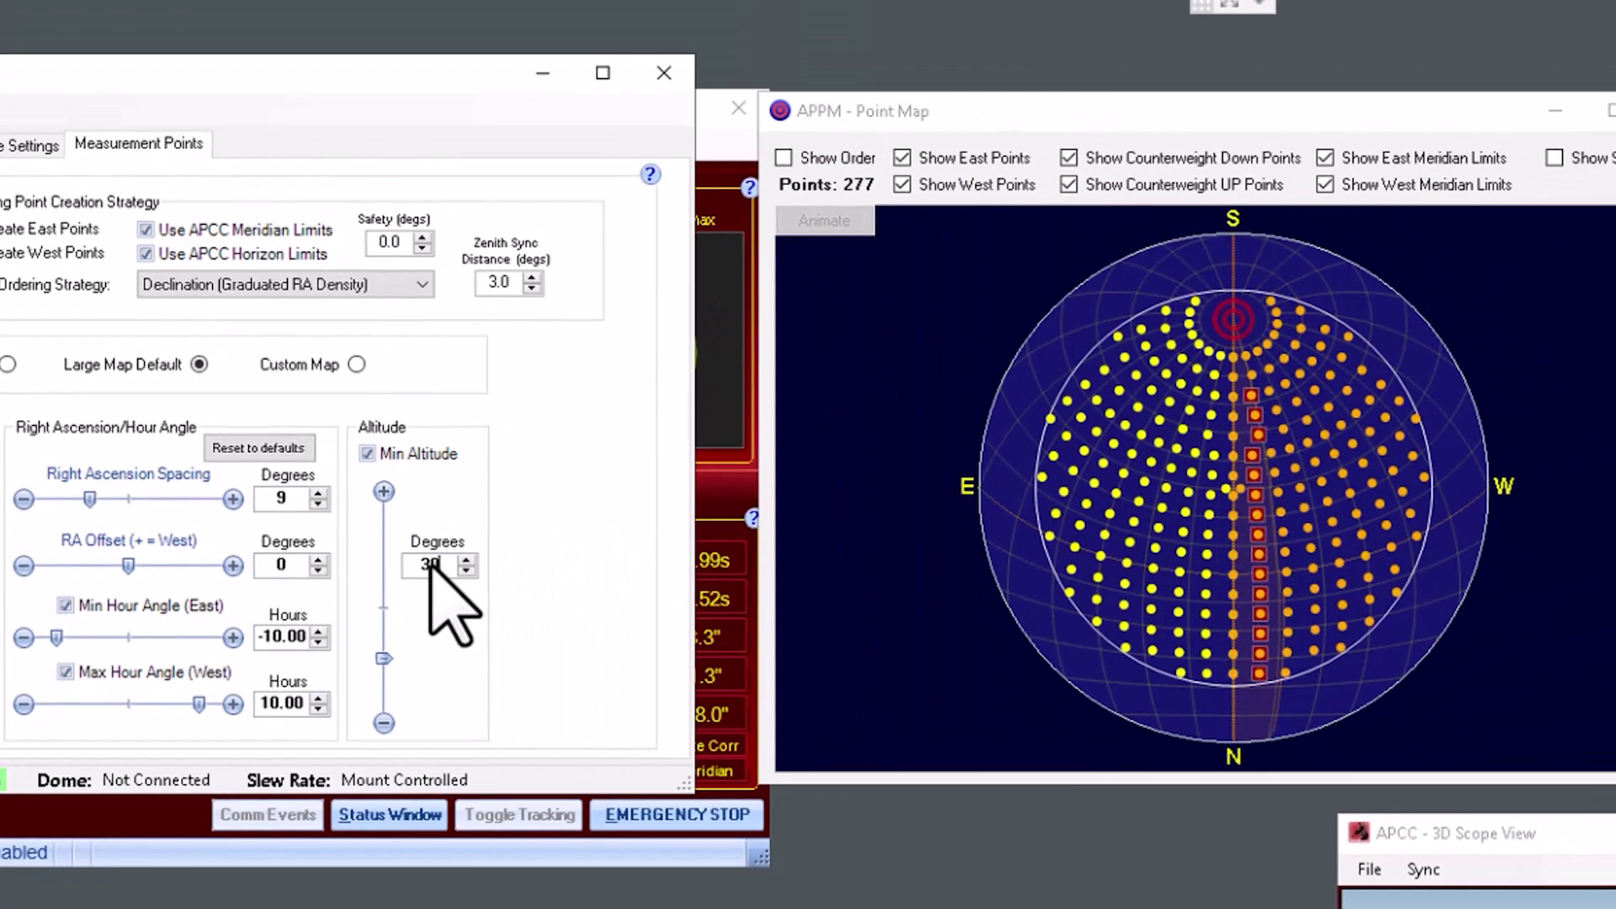
text(0)
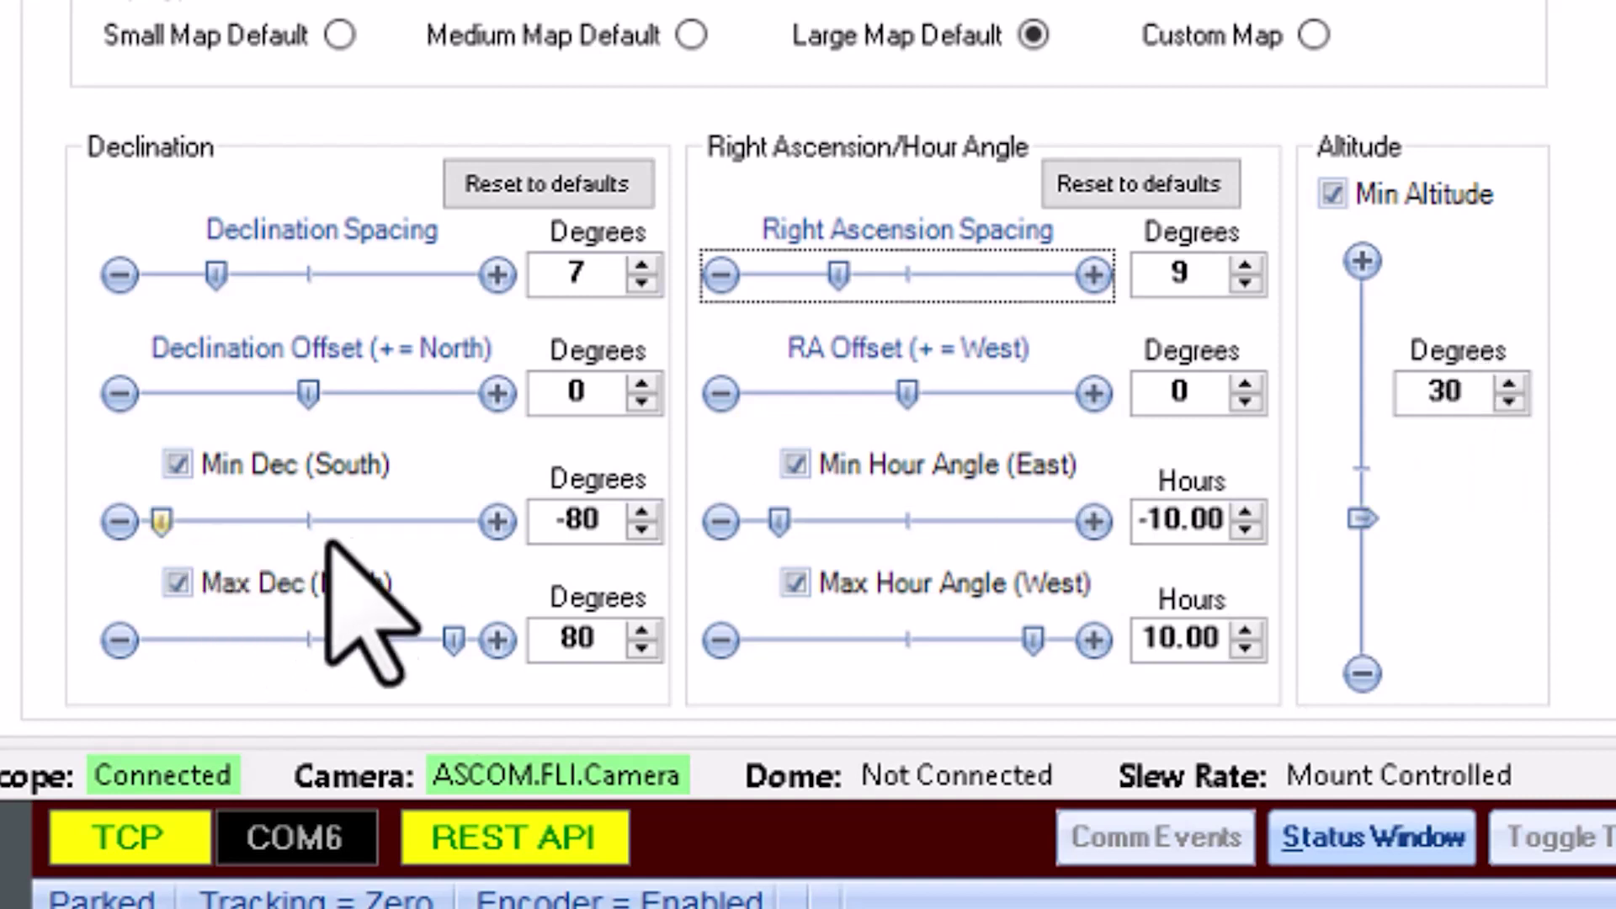
Set Min Dec to 17°, Max Dec to 19° and declination spacing to 1°, leaving 33 points.
double_click(581, 522)
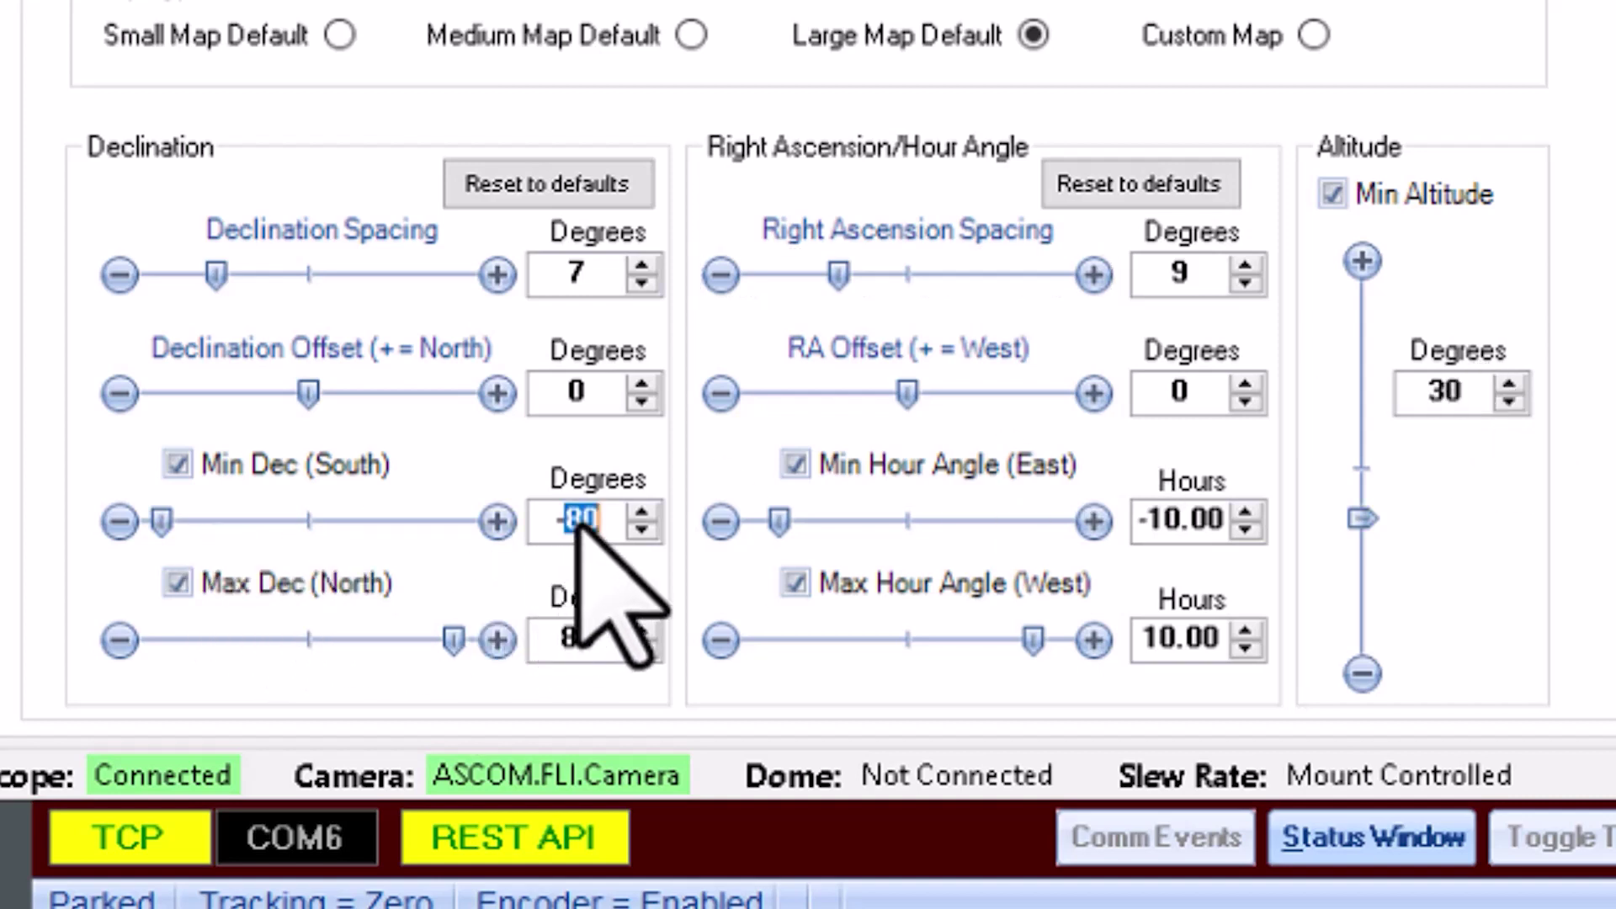
key(BackSpace)
key(BackSpace)
text(17)
click(578, 624)
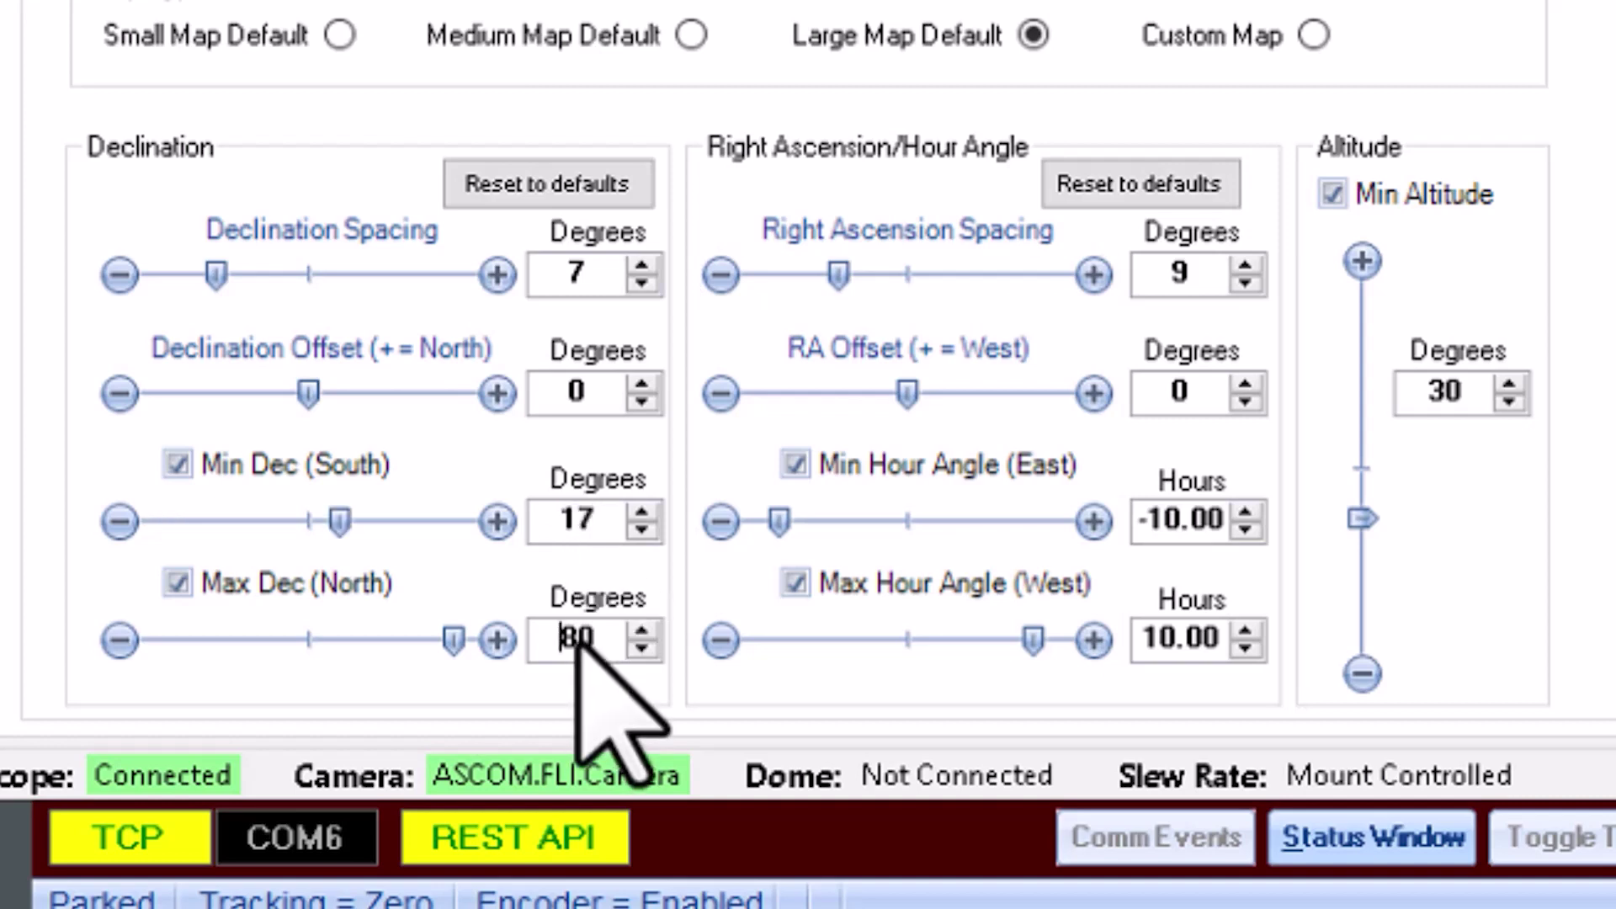
double_click(579, 637)
text(19)
key(Tab)
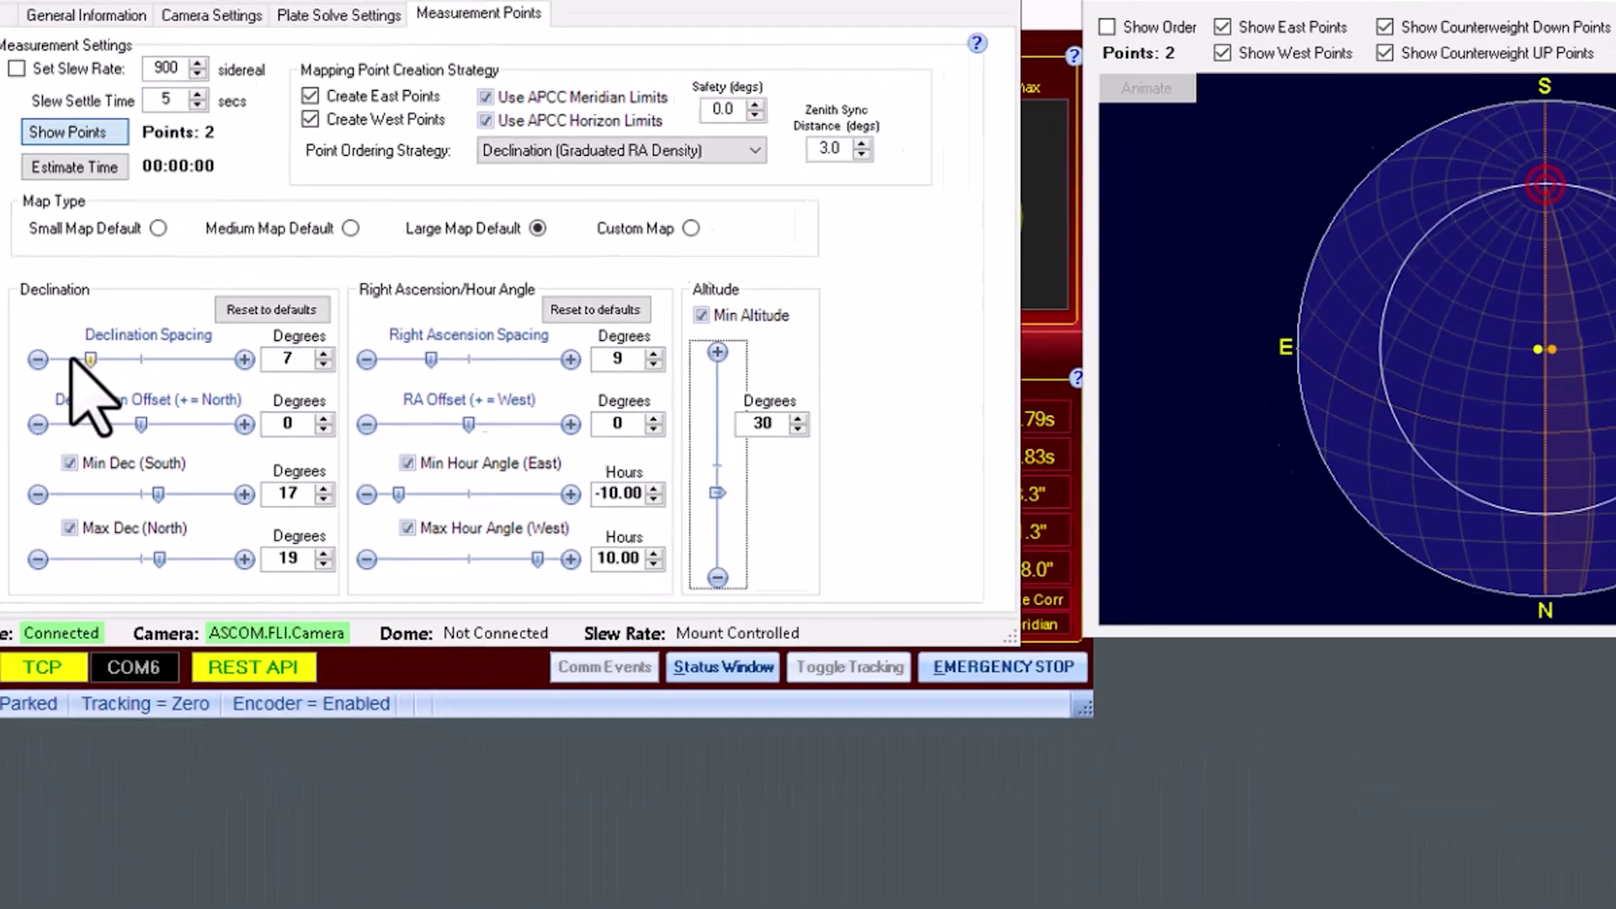
drag(199, 284, 76, 291)
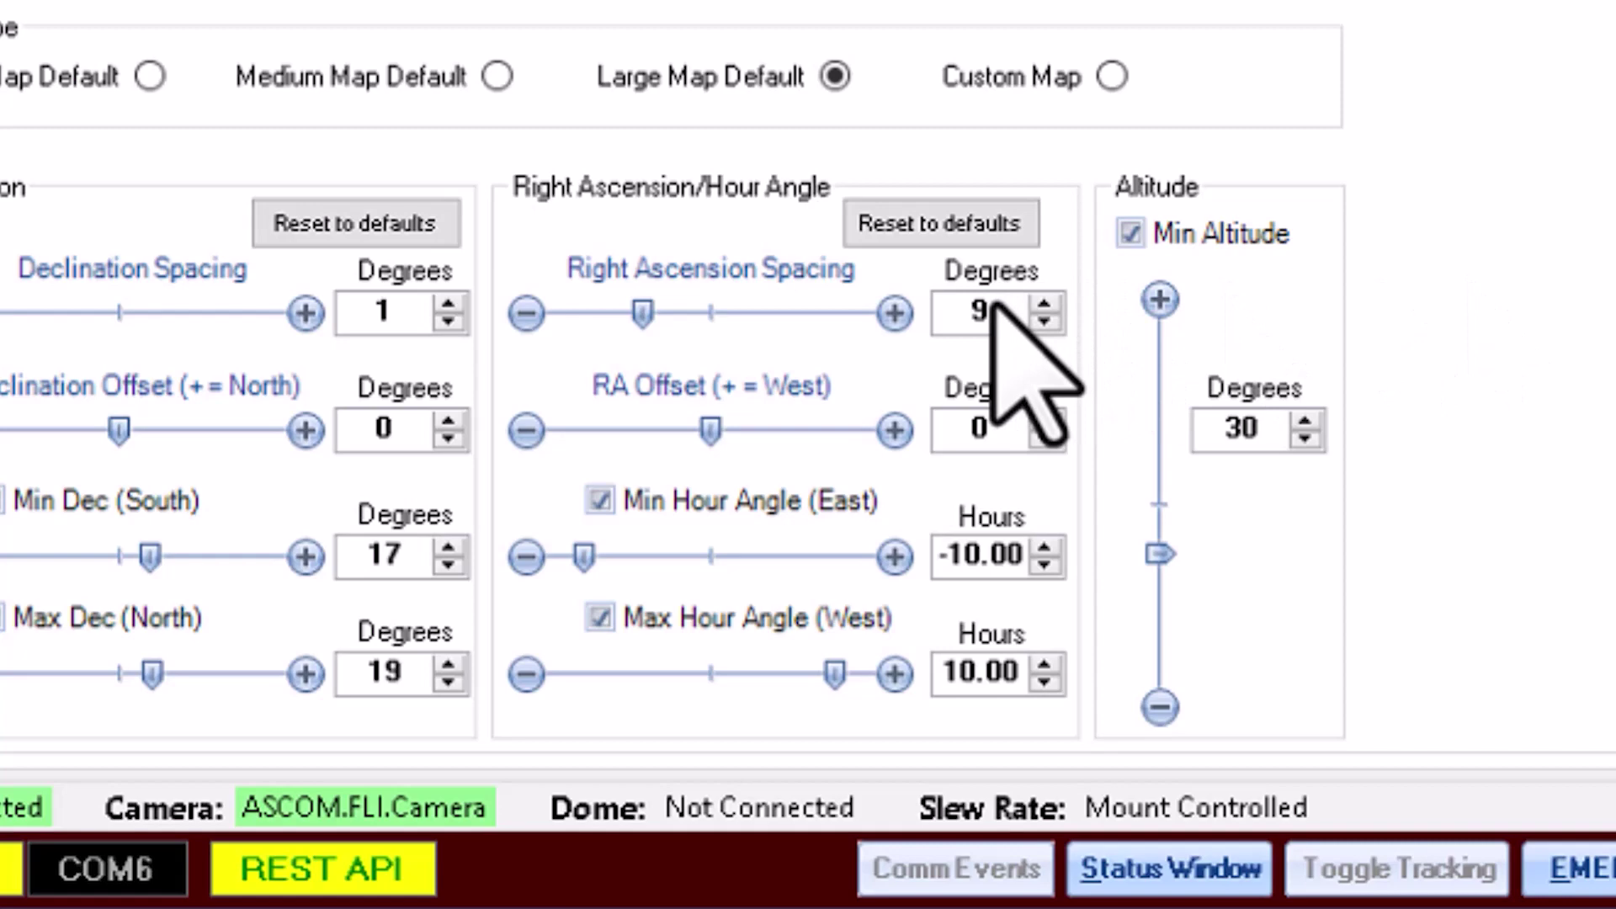
Compare run-time estimates for 3° and 2° (140 points) RA spacing, keeping 3° for 93 points (00:38:03).
double_click(994, 311)
text(3)
key(Tab)
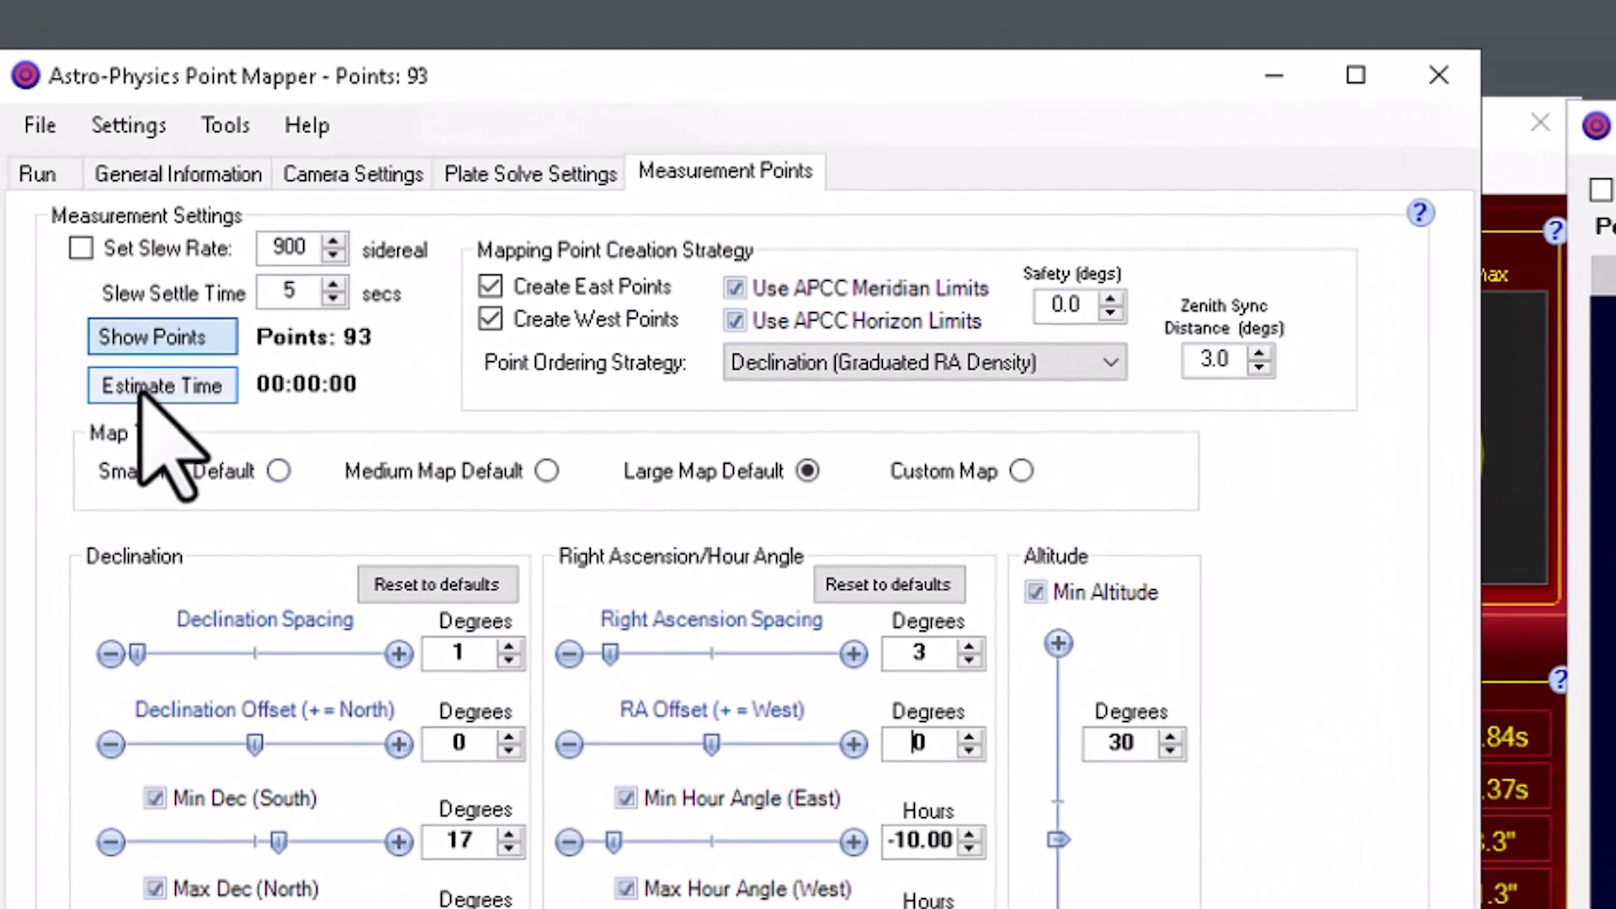
click(142, 389)
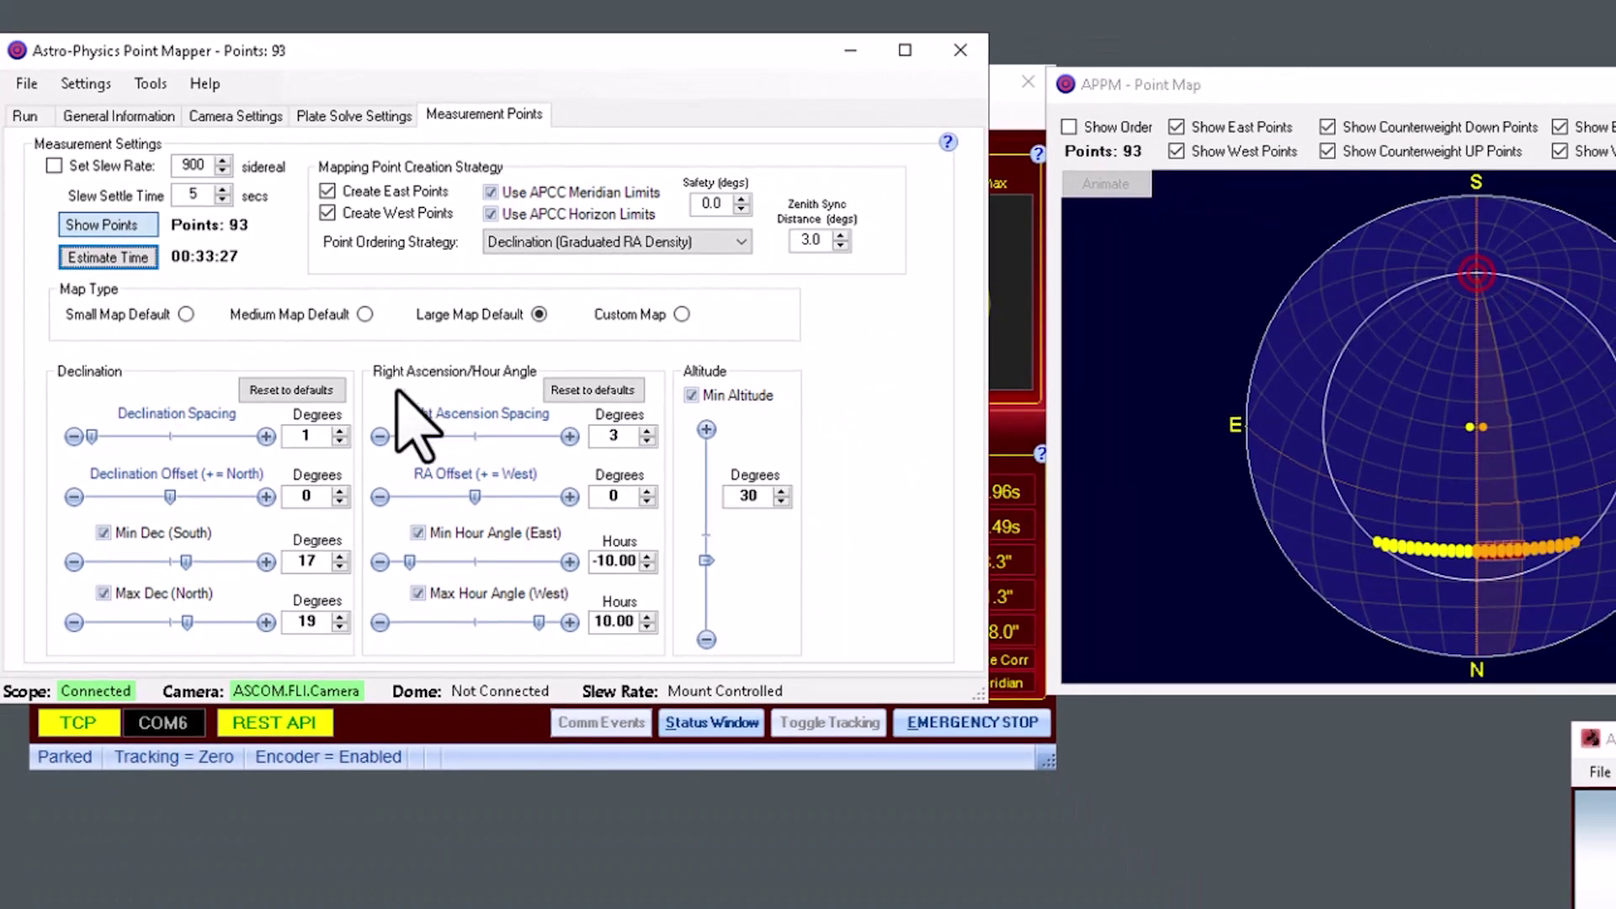
click(379, 436)
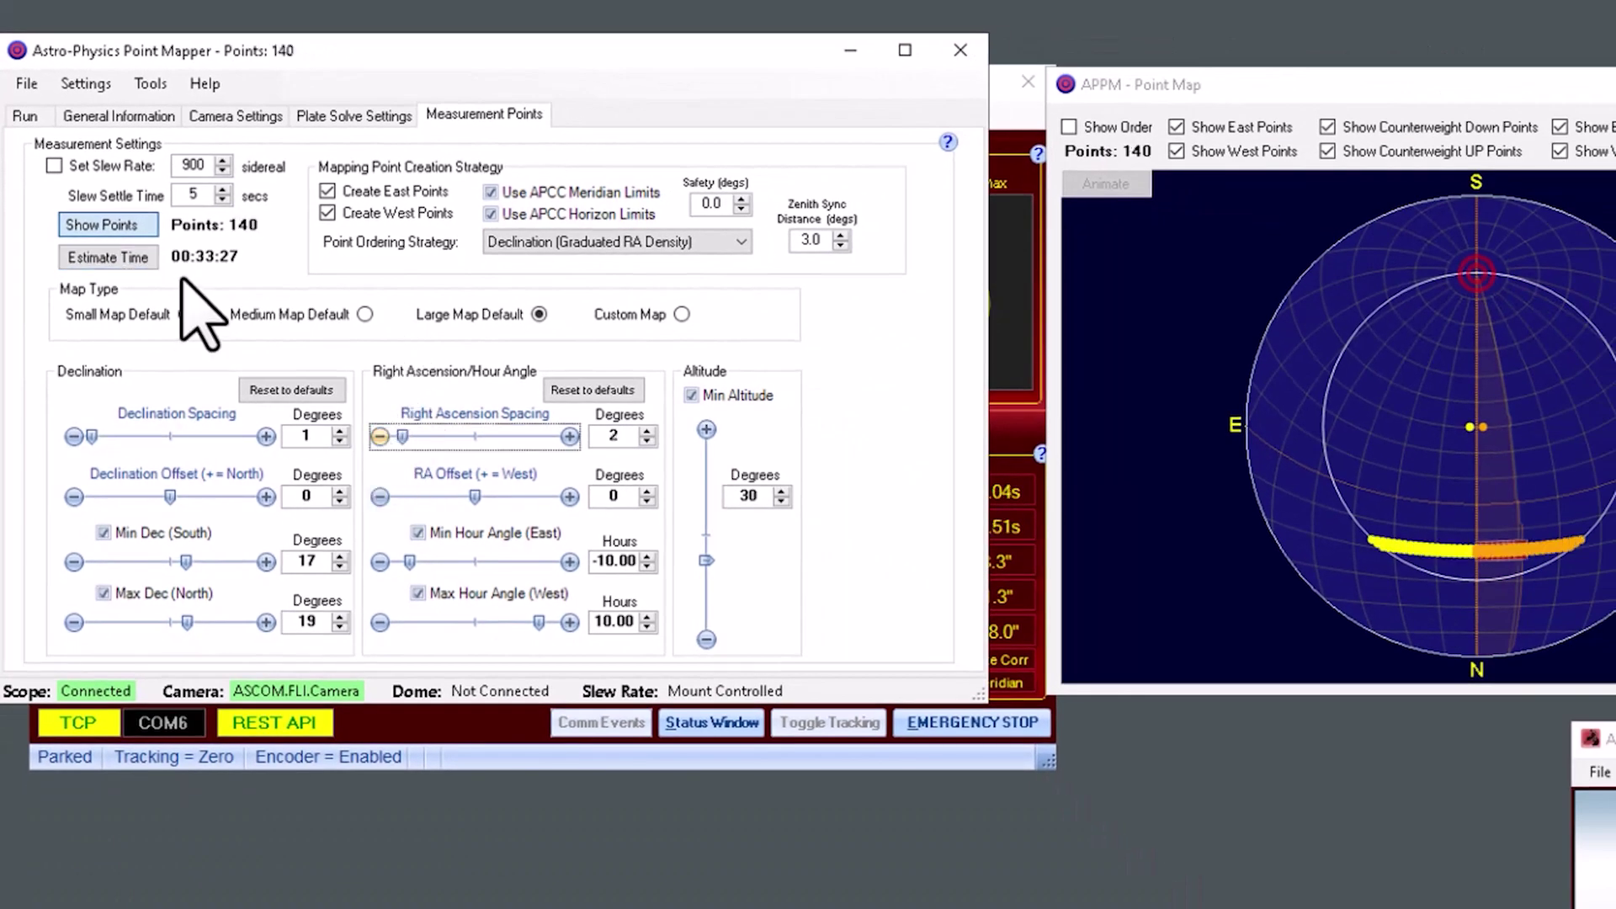
click(108, 257)
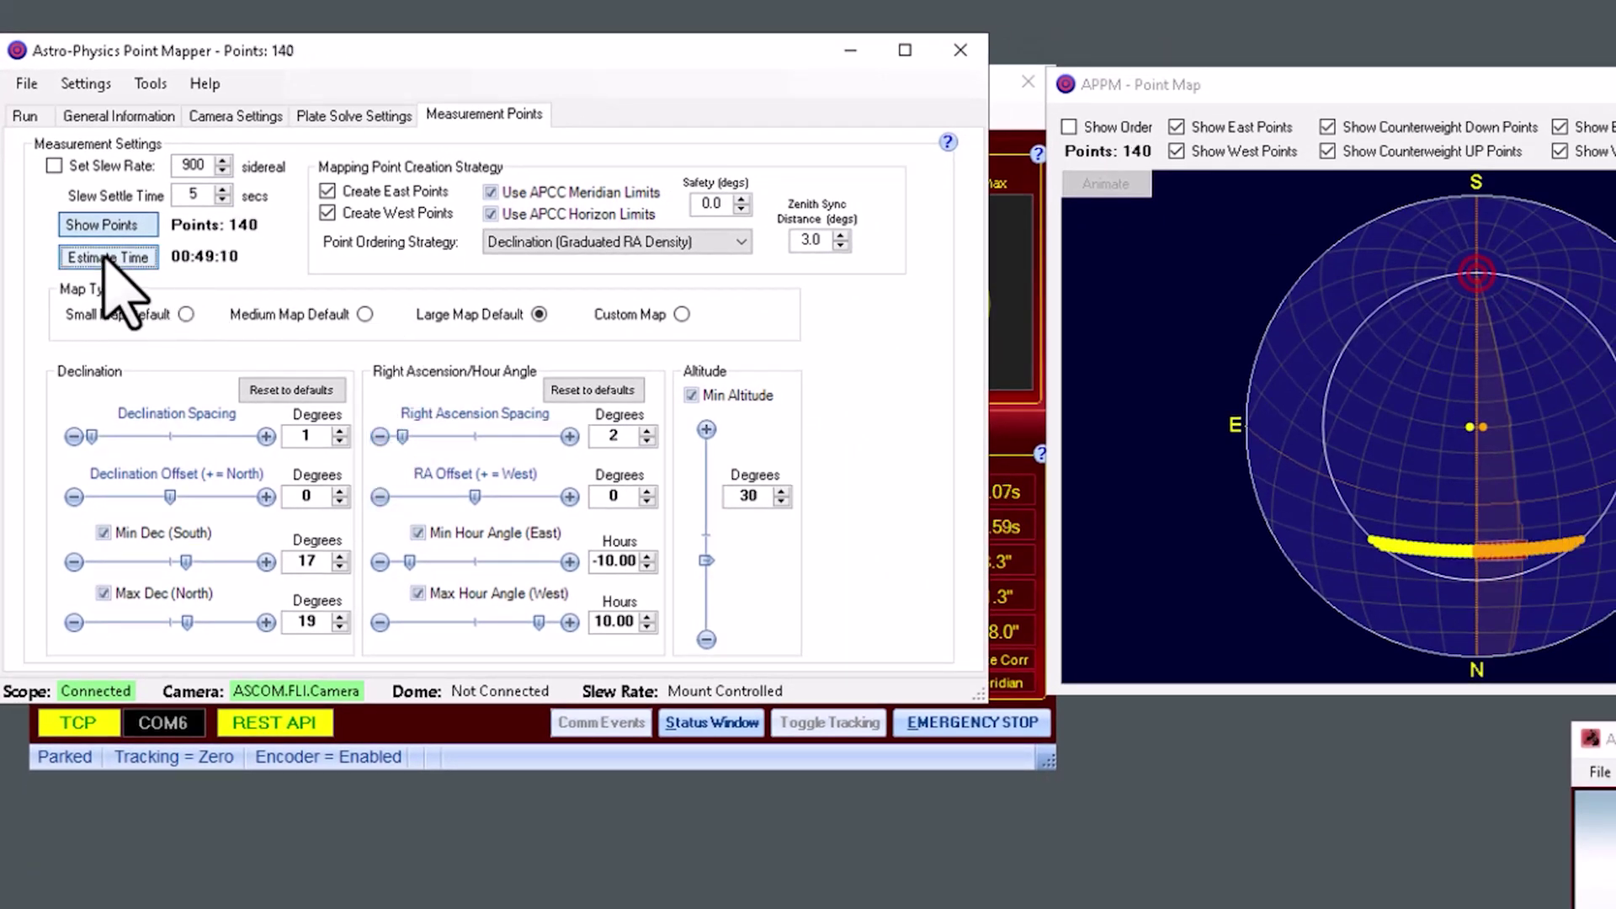
click(569, 436)
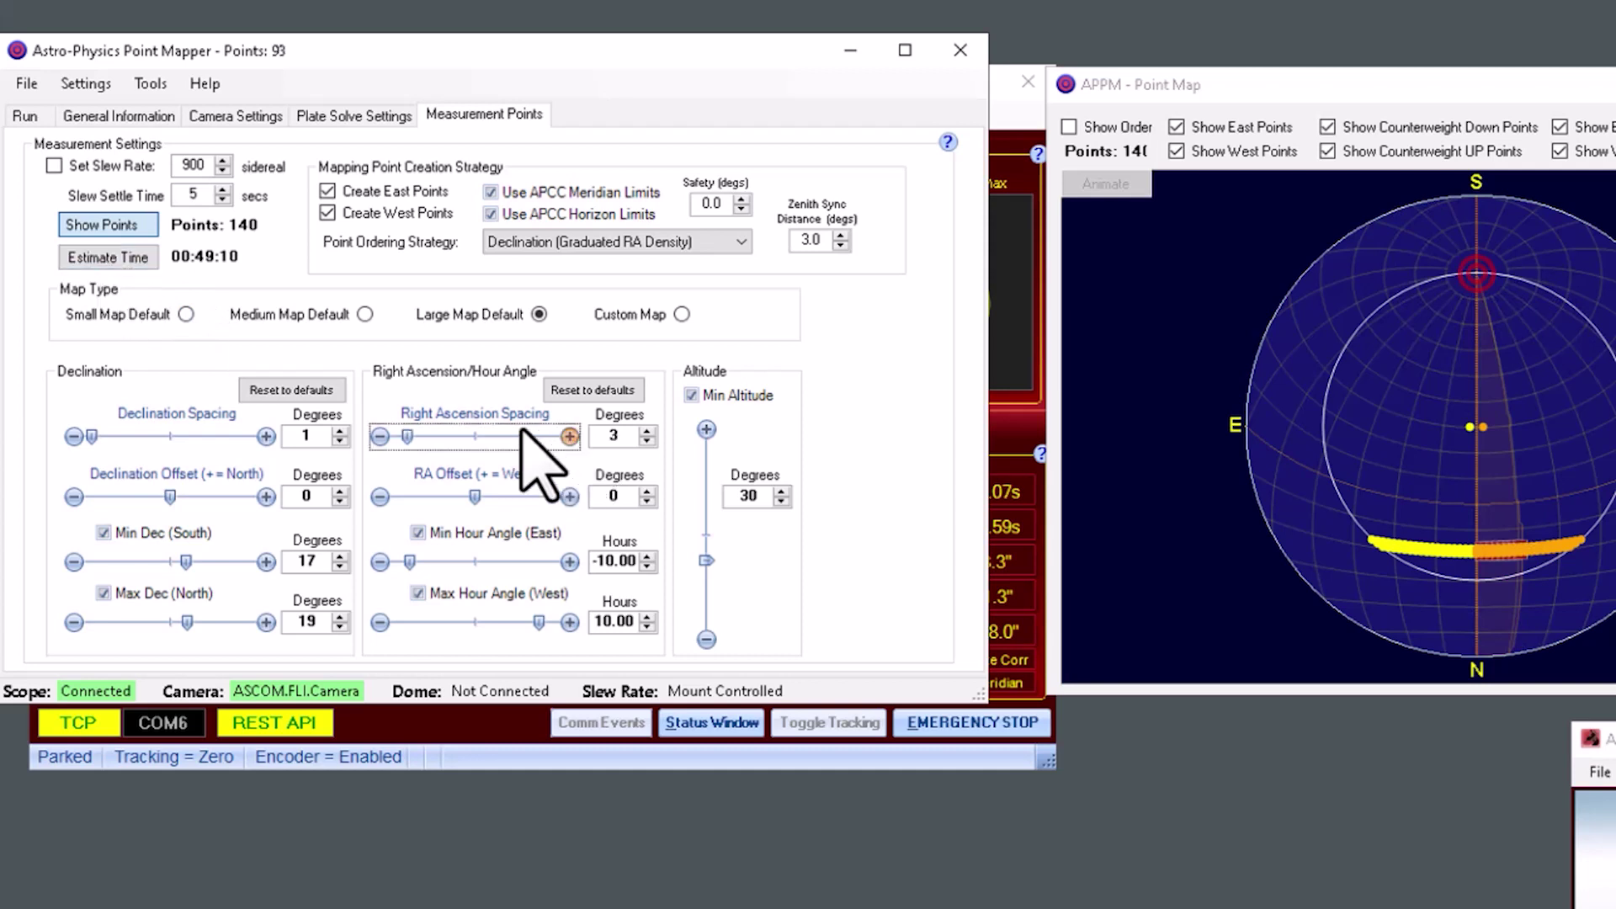
click(108, 258)
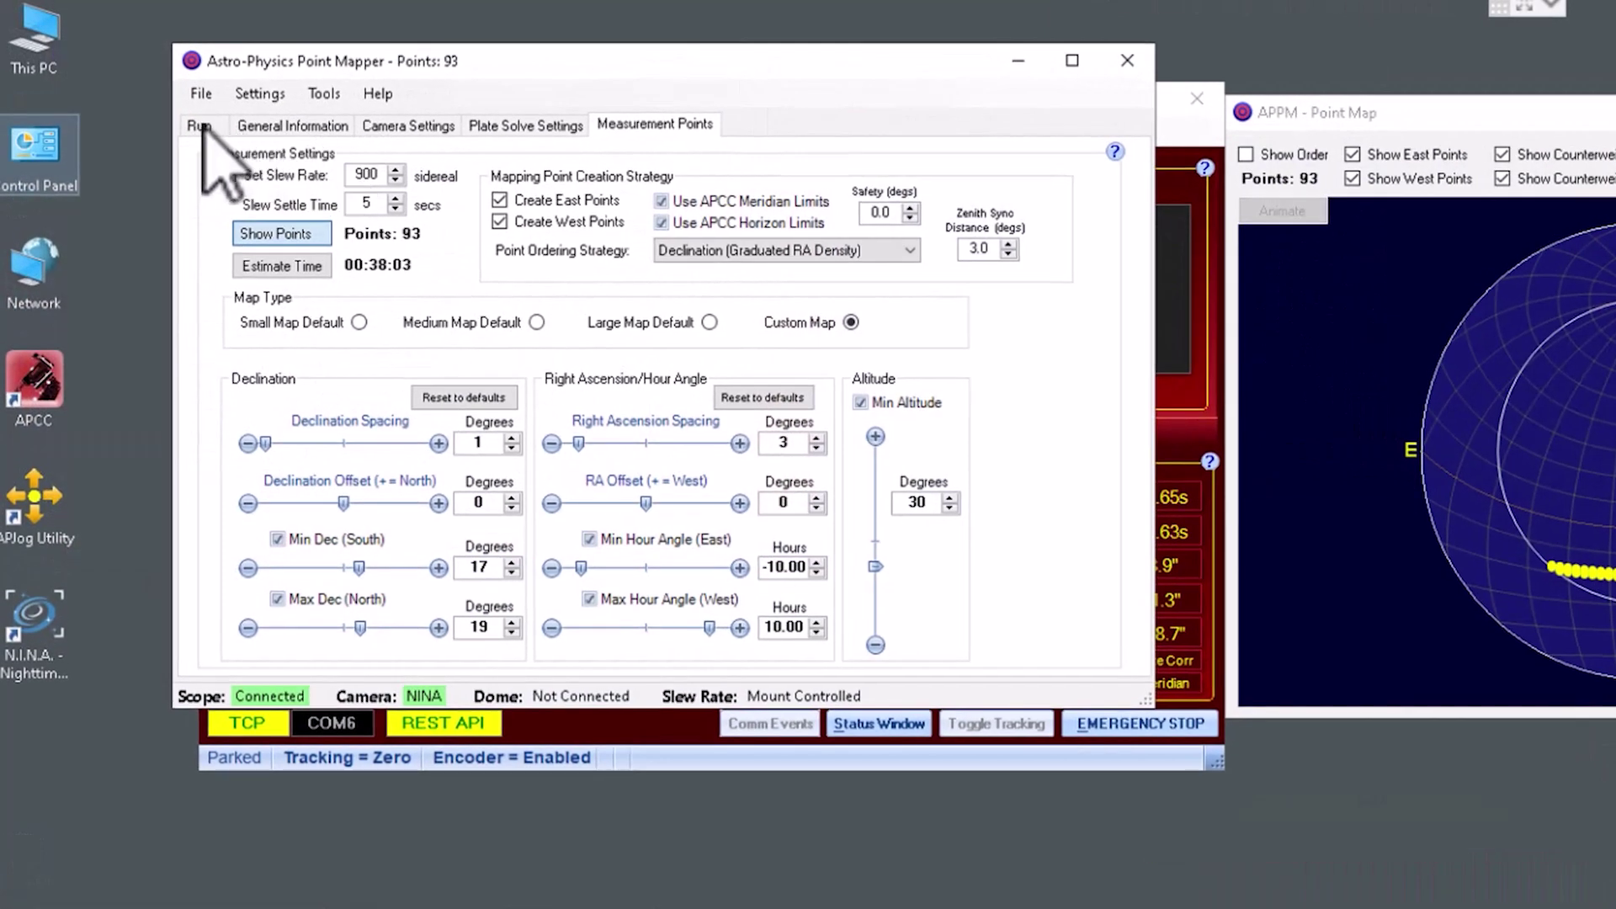
Start the mapping run from the Run tab to display the 93-point settings summary.
click(199, 126)
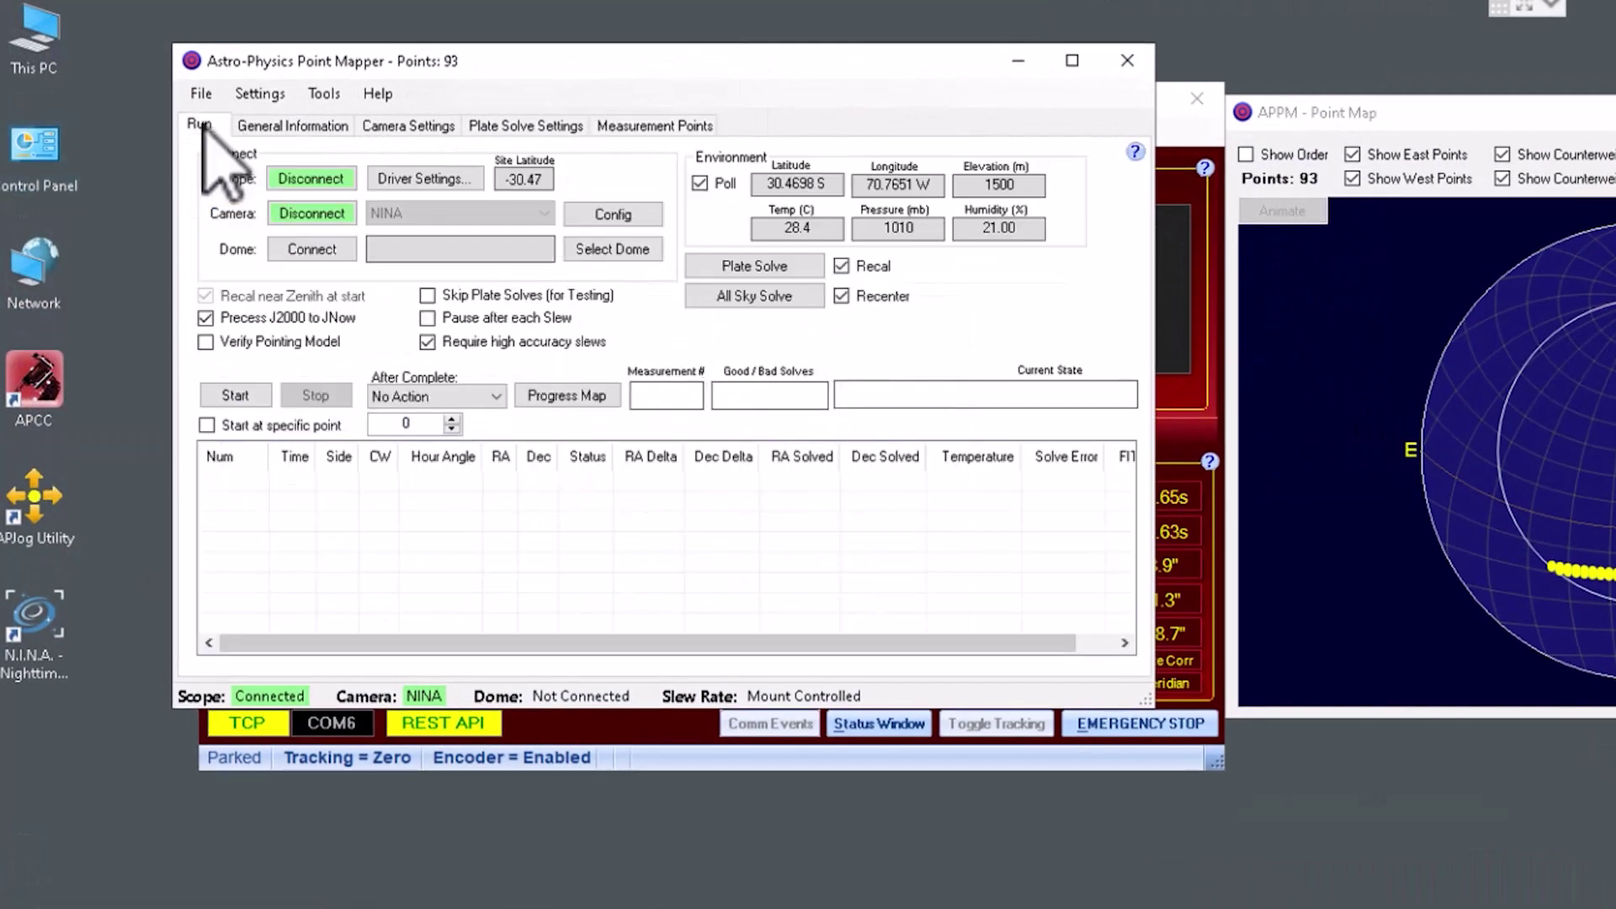
click(255, 397)
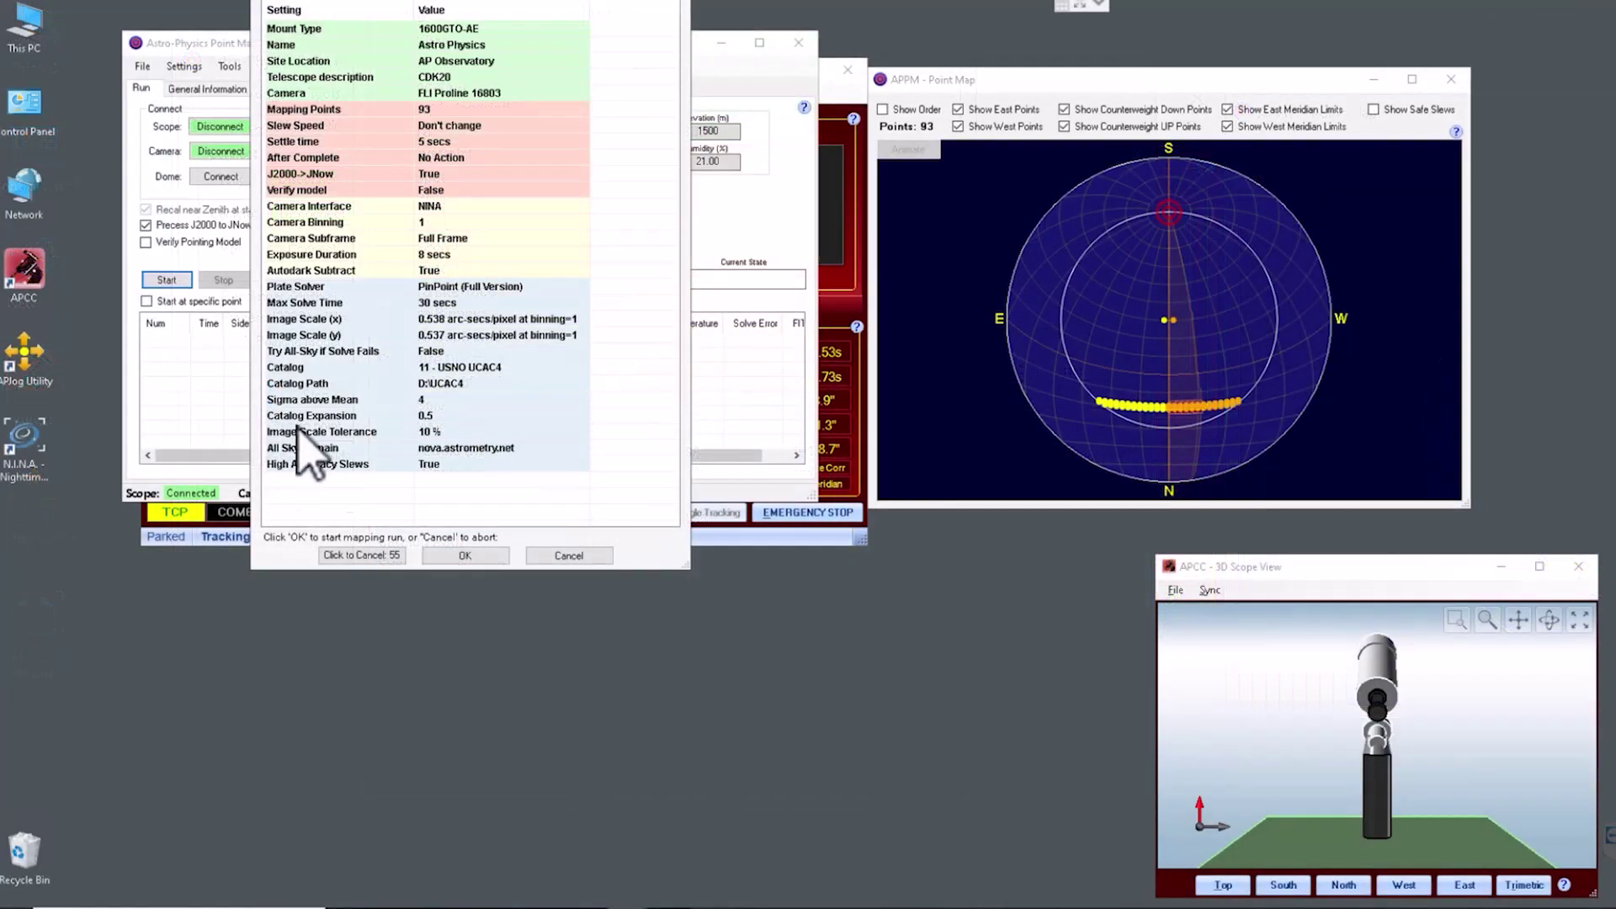
Run the 93-point map, install ApPointData-2022-10-29-222356.pnt in APCC, disconnect mount and camera, and close APPM.
click(460, 556)
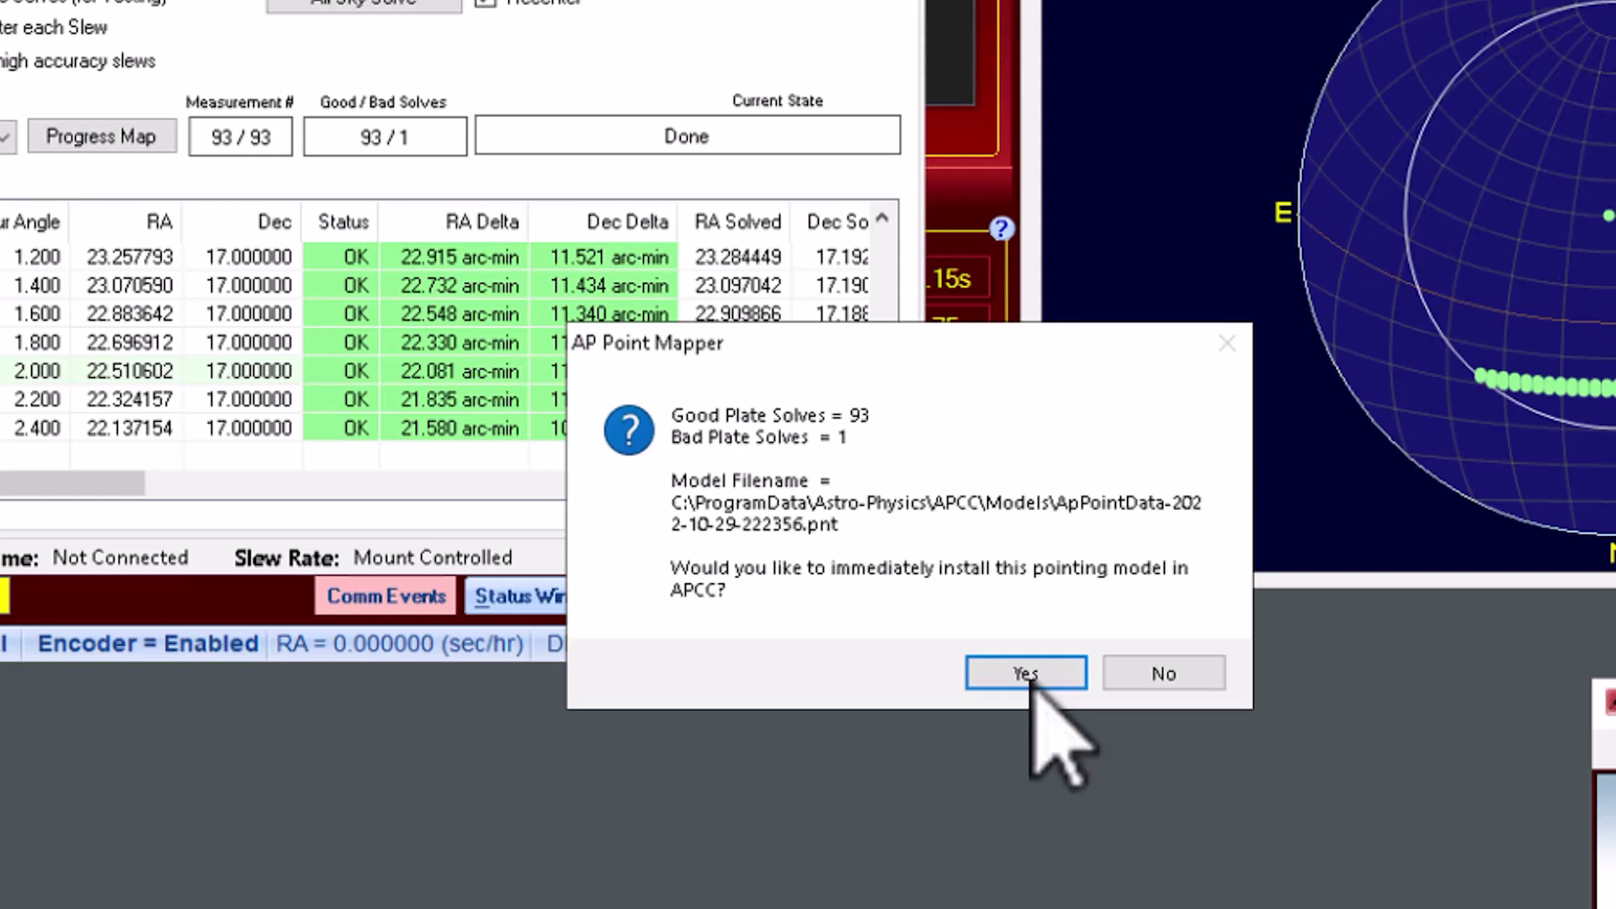
click(1042, 673)
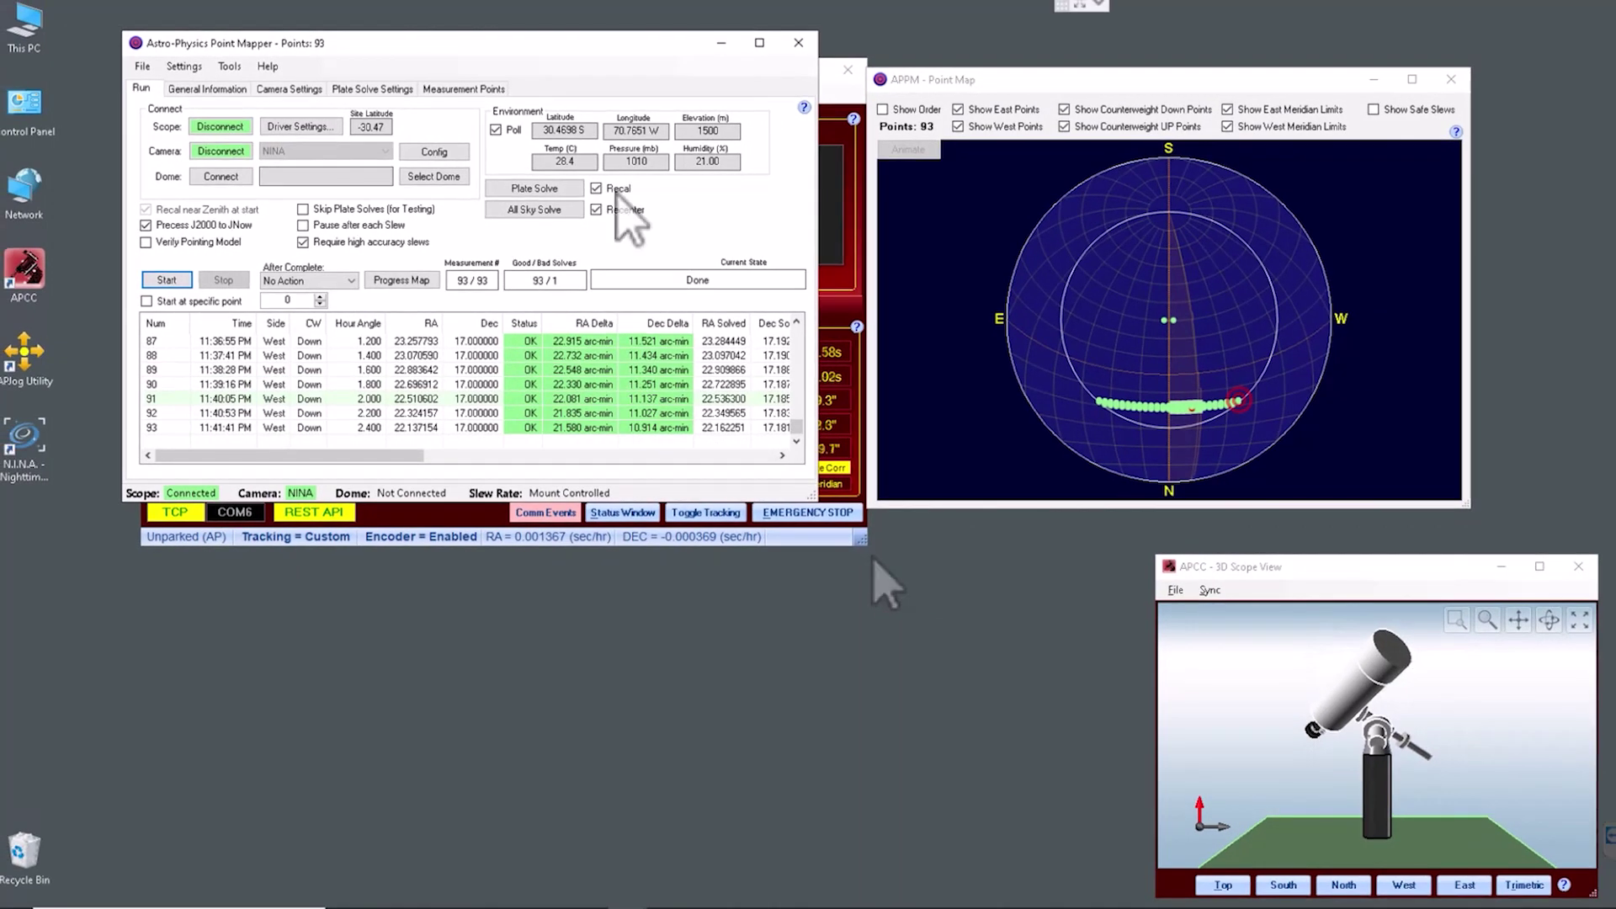
click(220, 127)
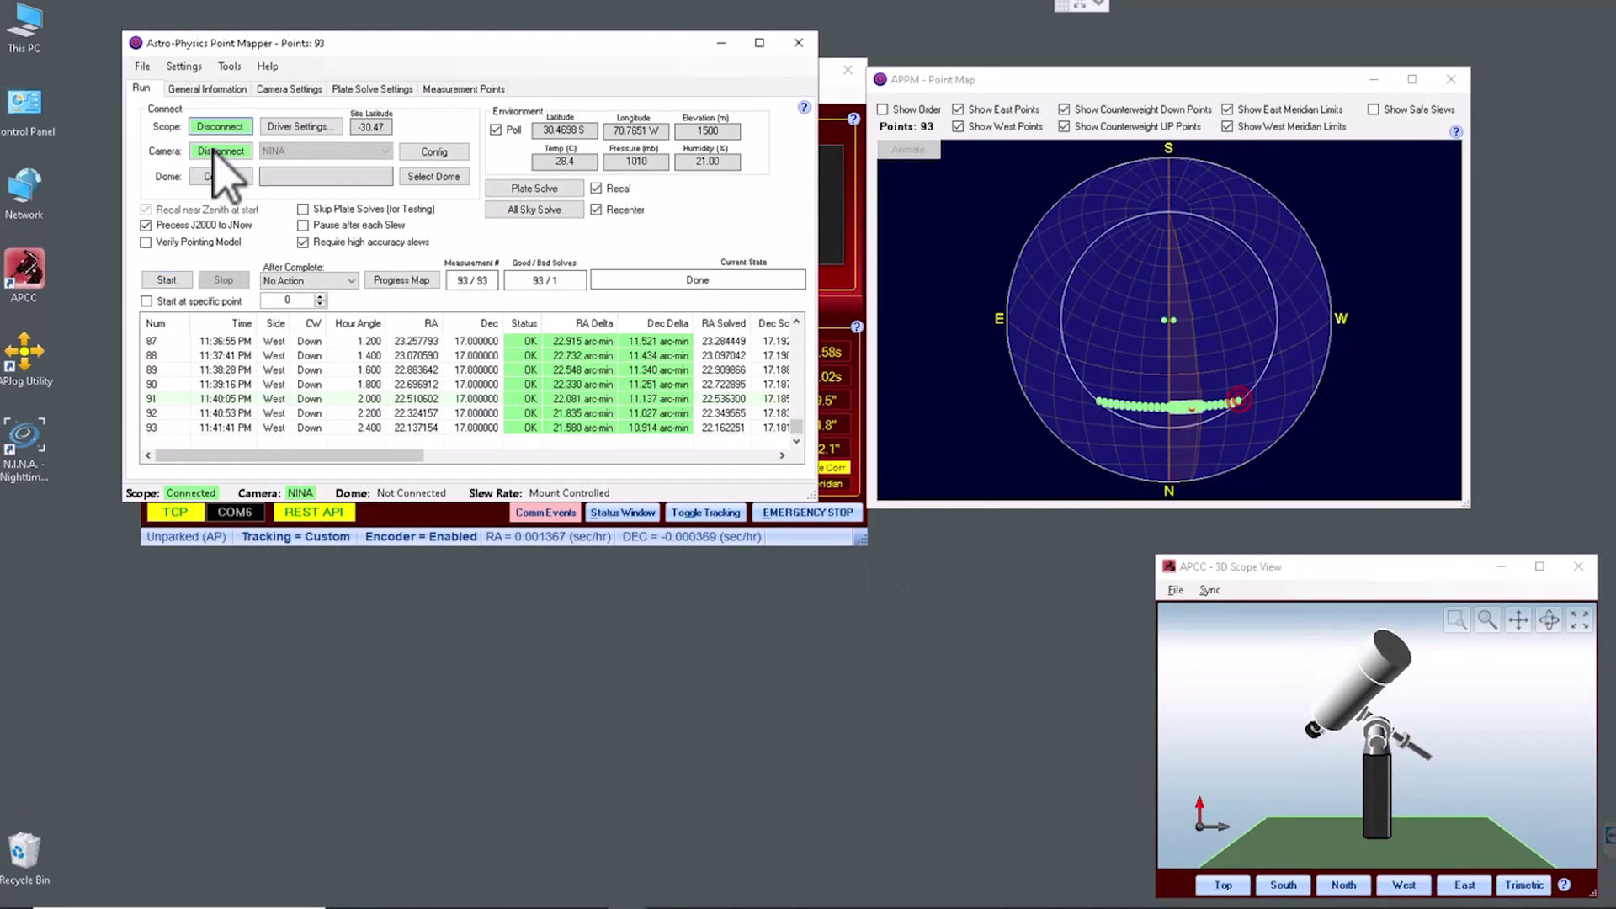
click(221, 152)
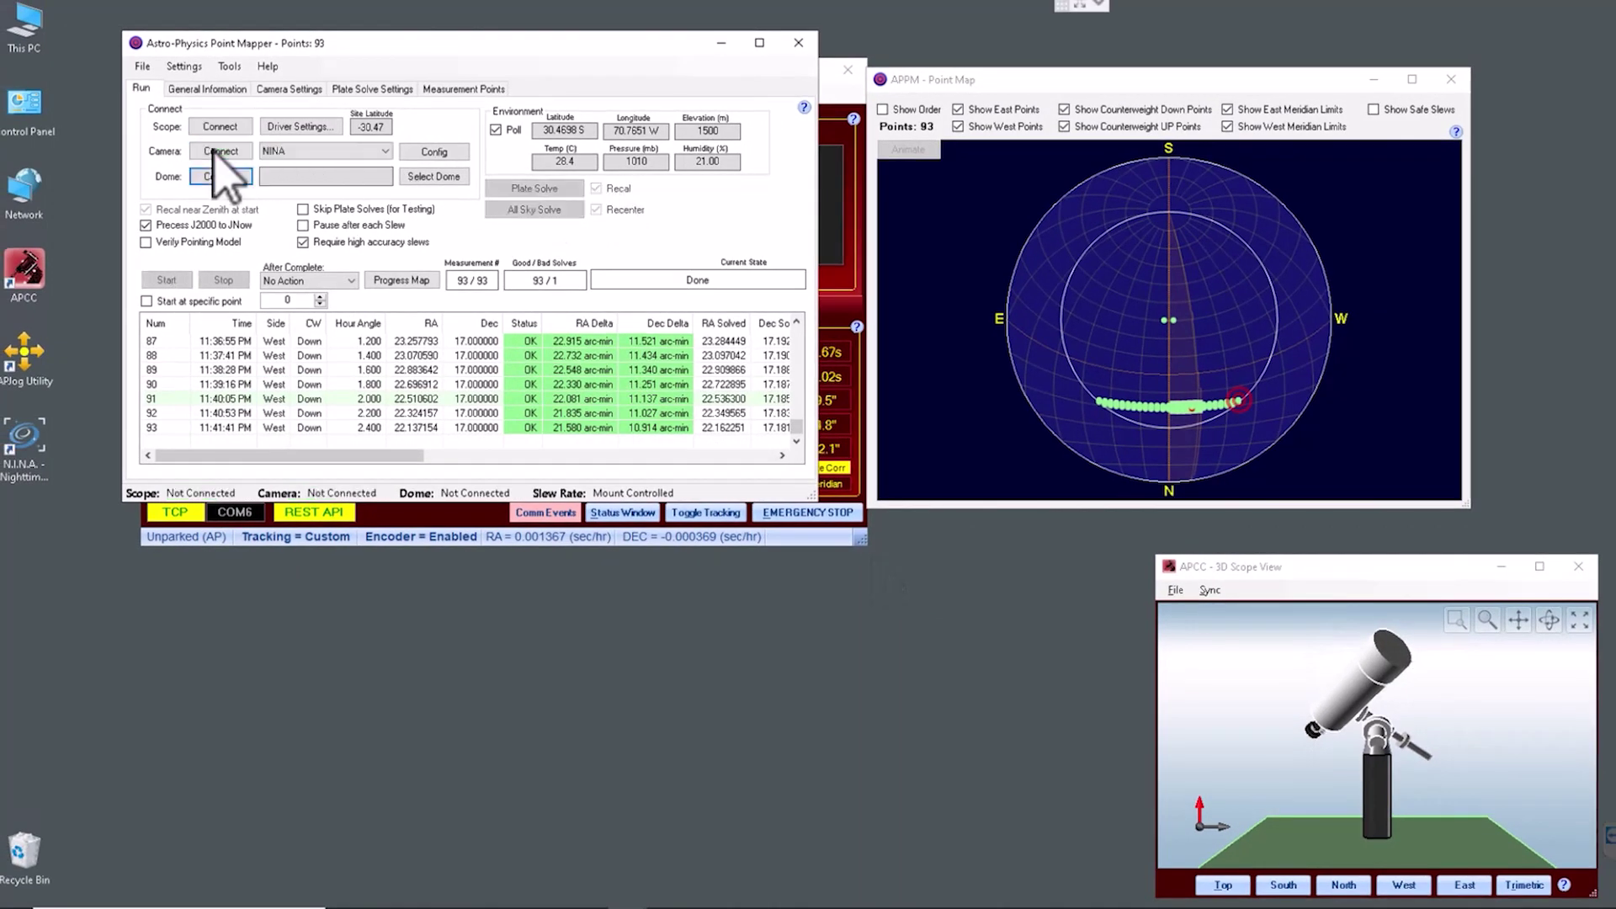
click(798, 42)
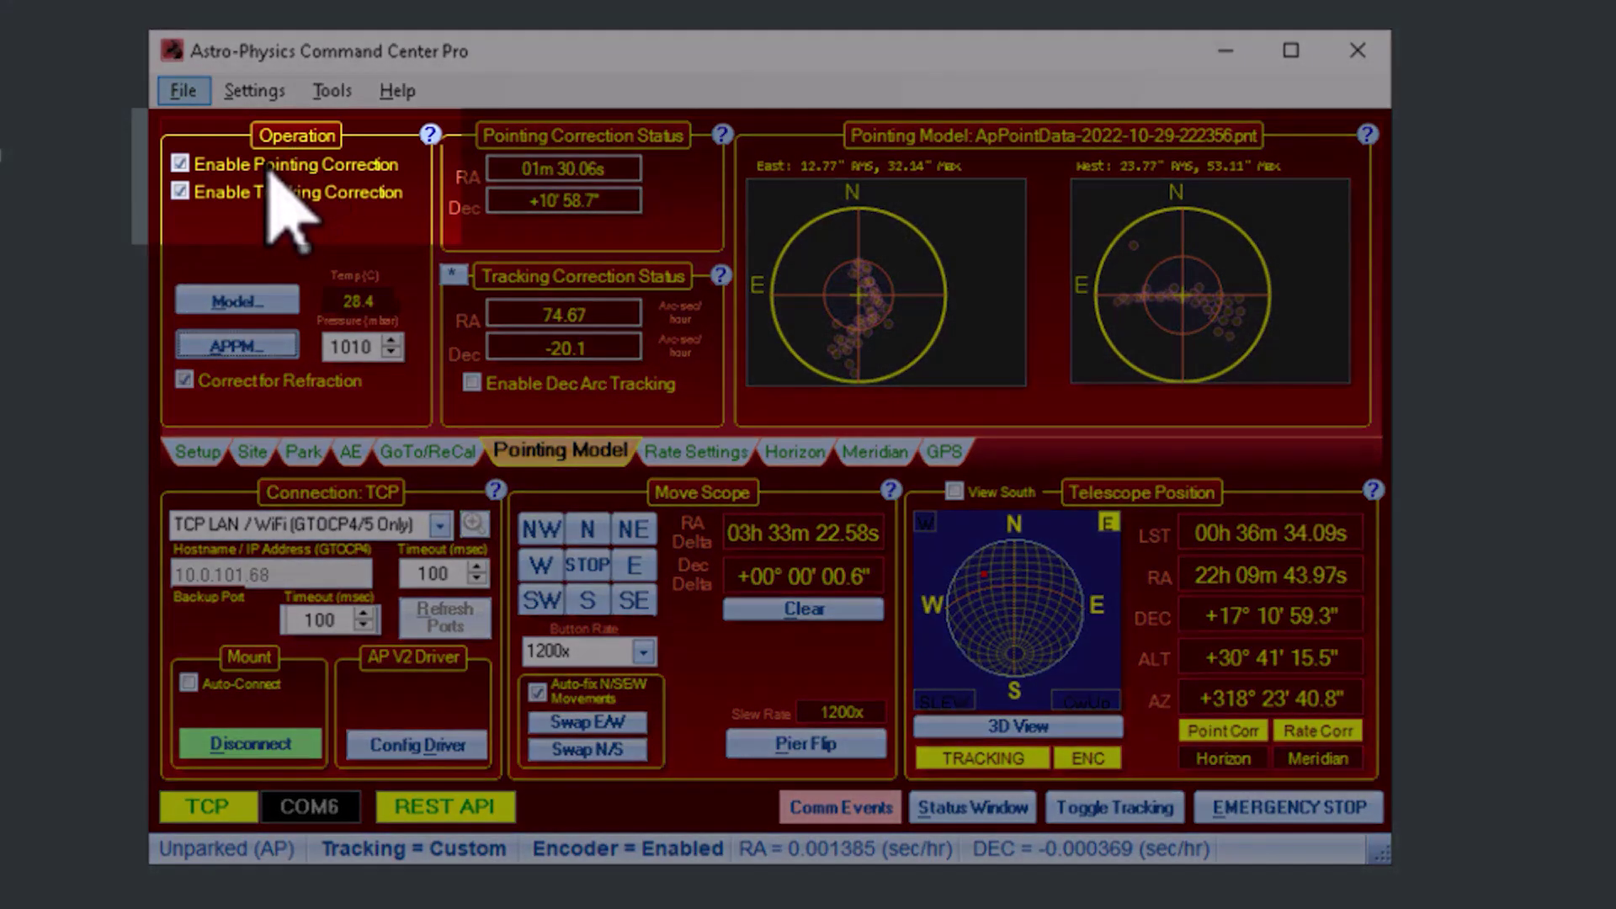
Disable pointing correction and enable Dec Arc tracking on the Pointing Model tab.
click(274, 166)
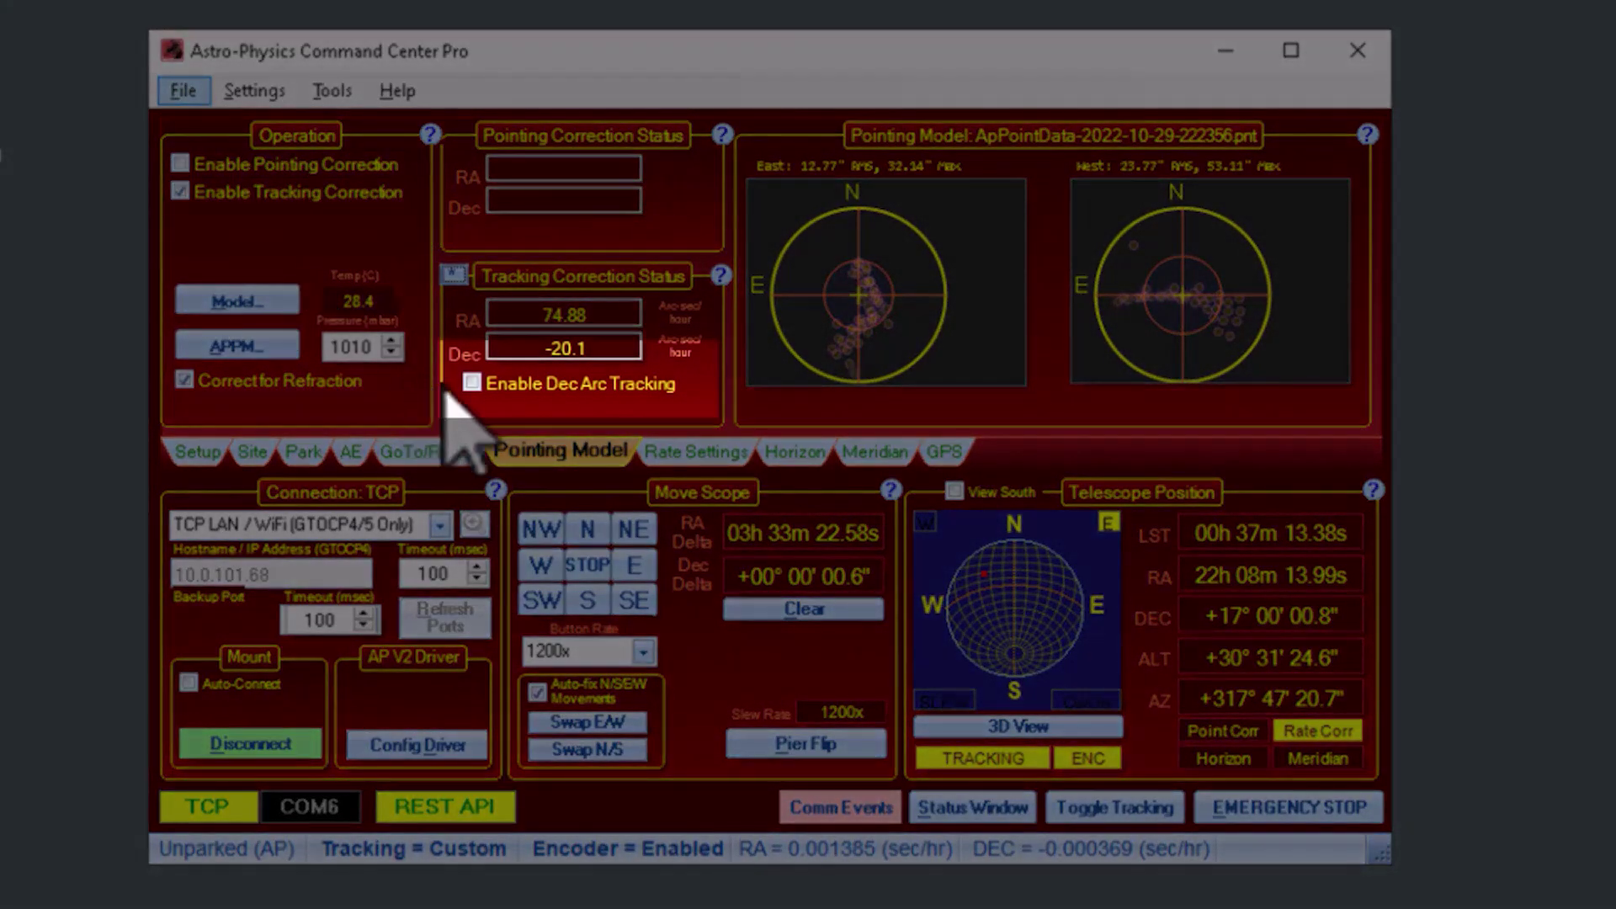
click(473, 383)
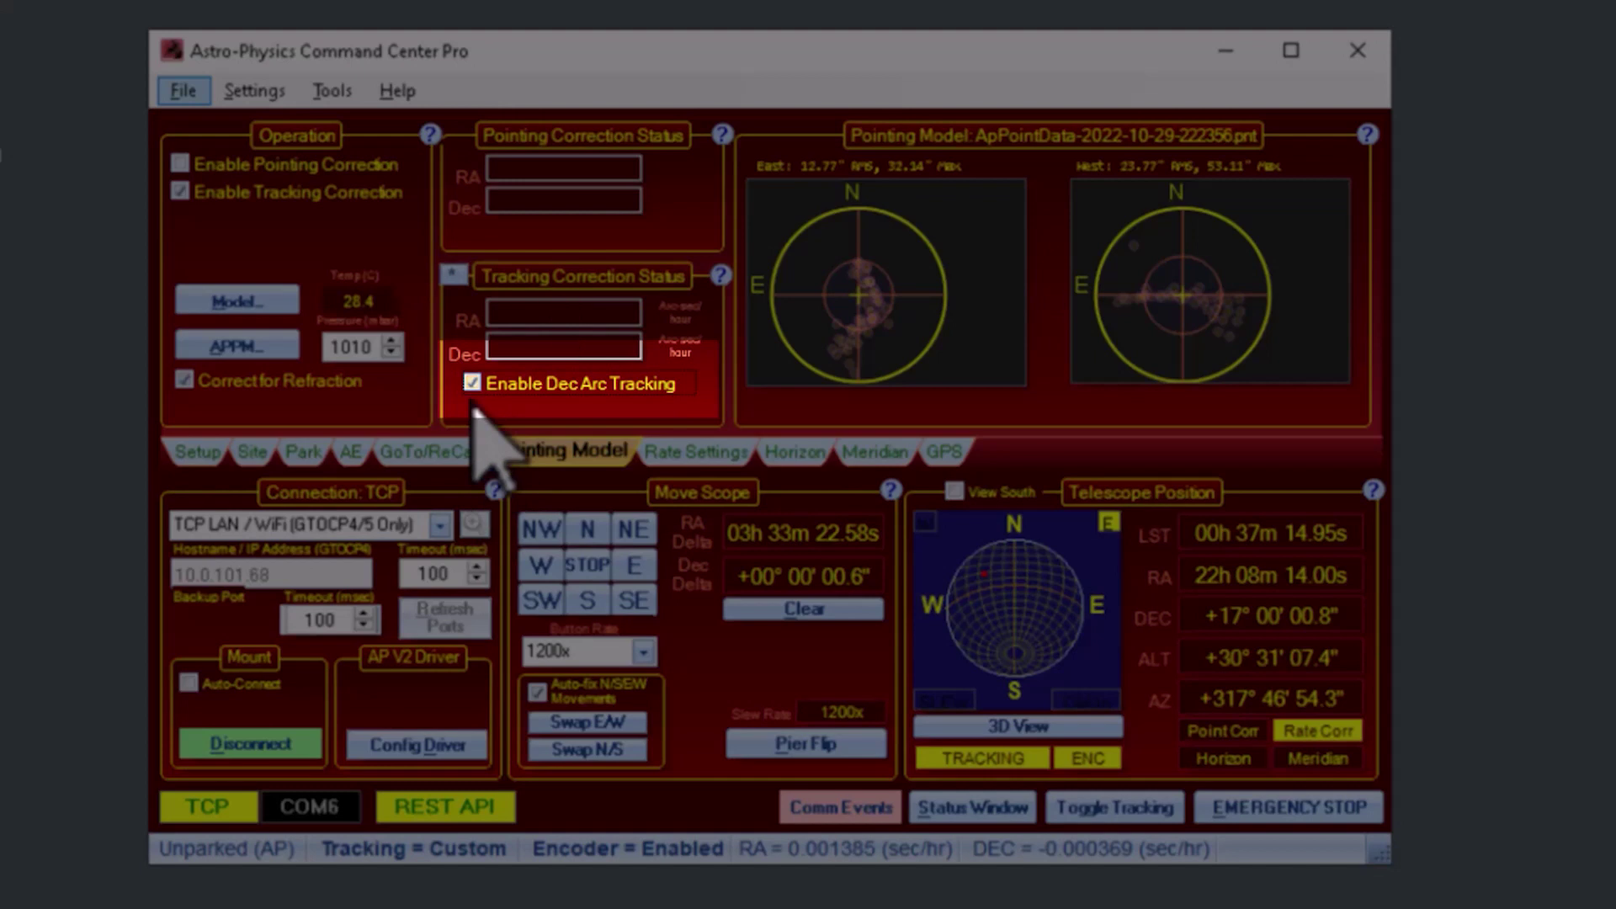